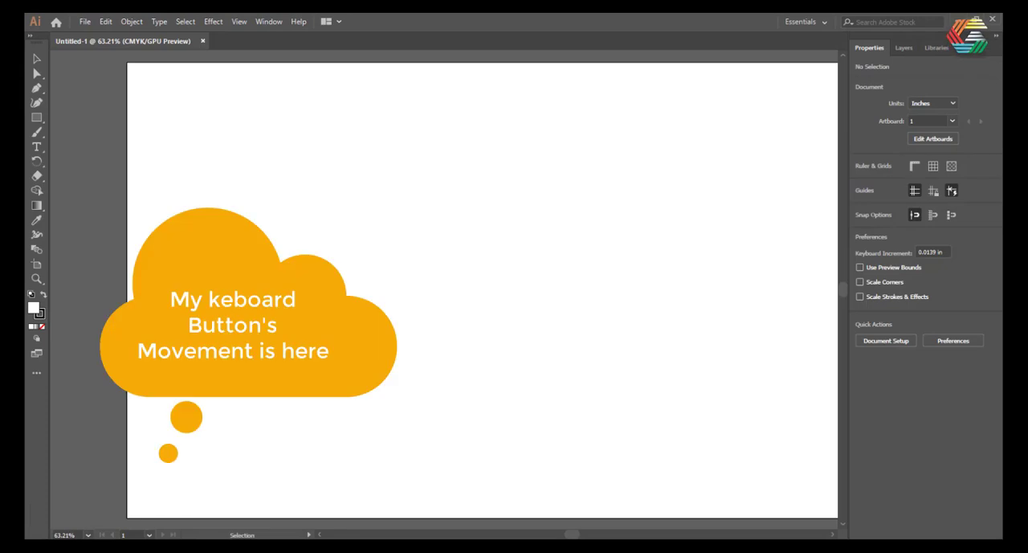
Turn on Snap to Grid and show the document grid
scroll(252, 256, down, 4)
scroll(252, 256, up, 3)
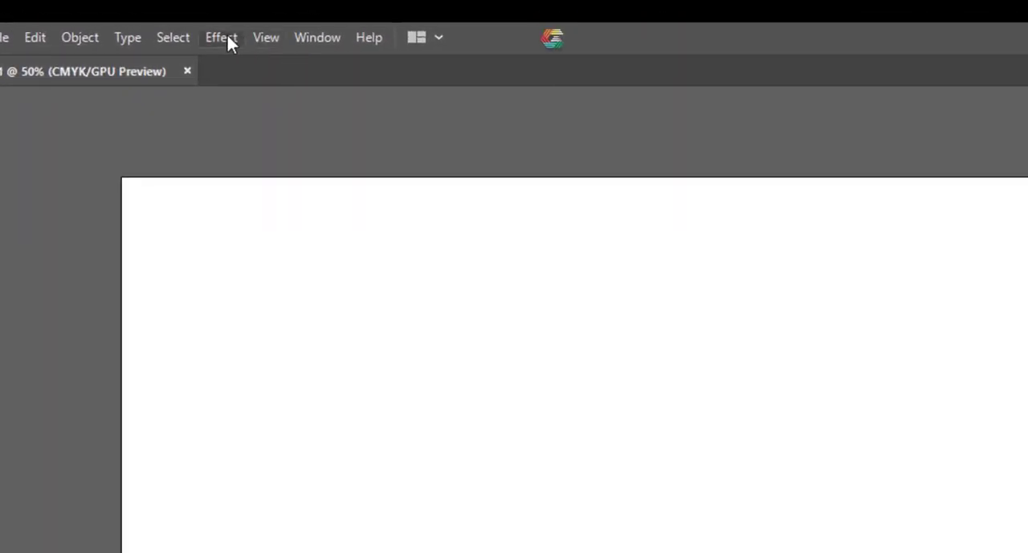
click(264, 38)
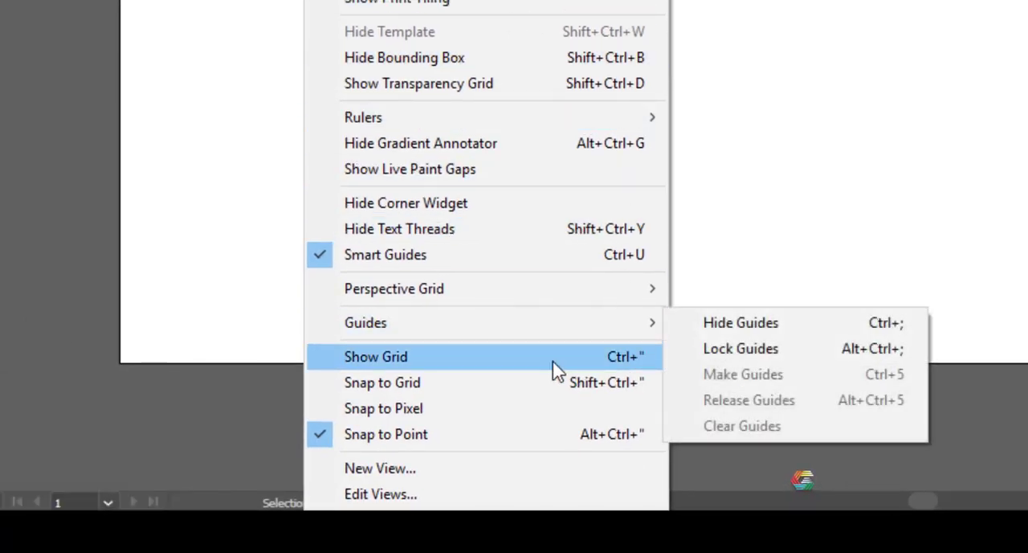
click(343, 387)
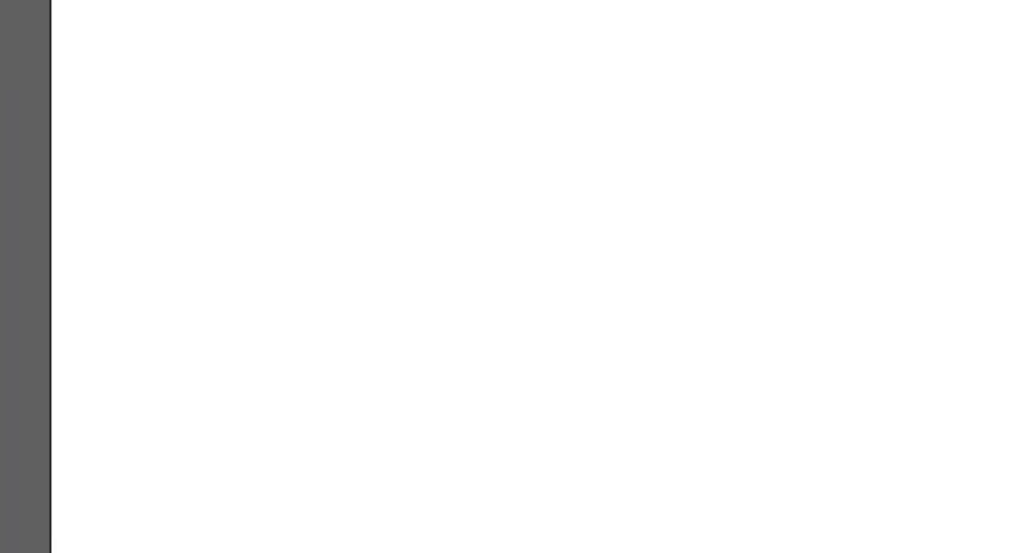
click(326, 82)
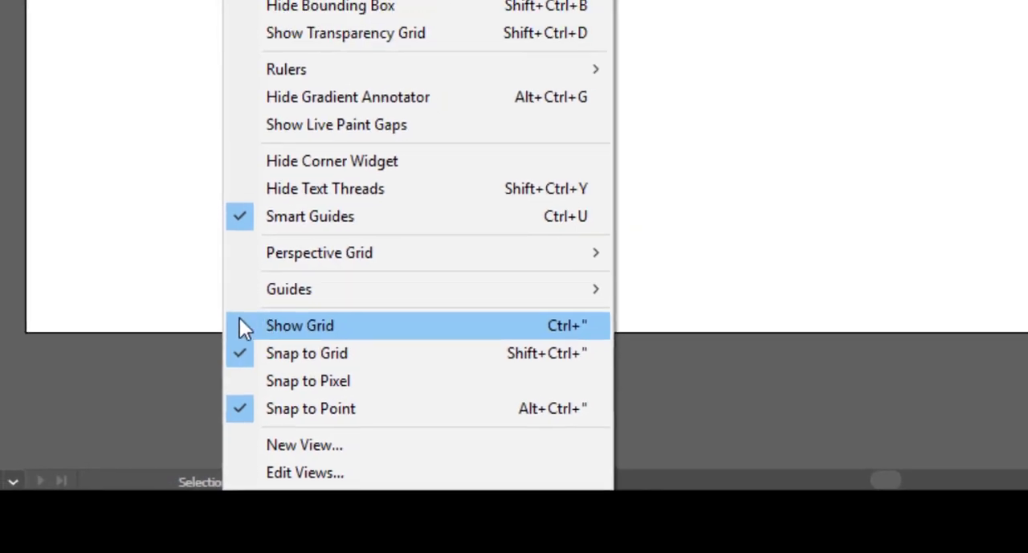
click(240, 320)
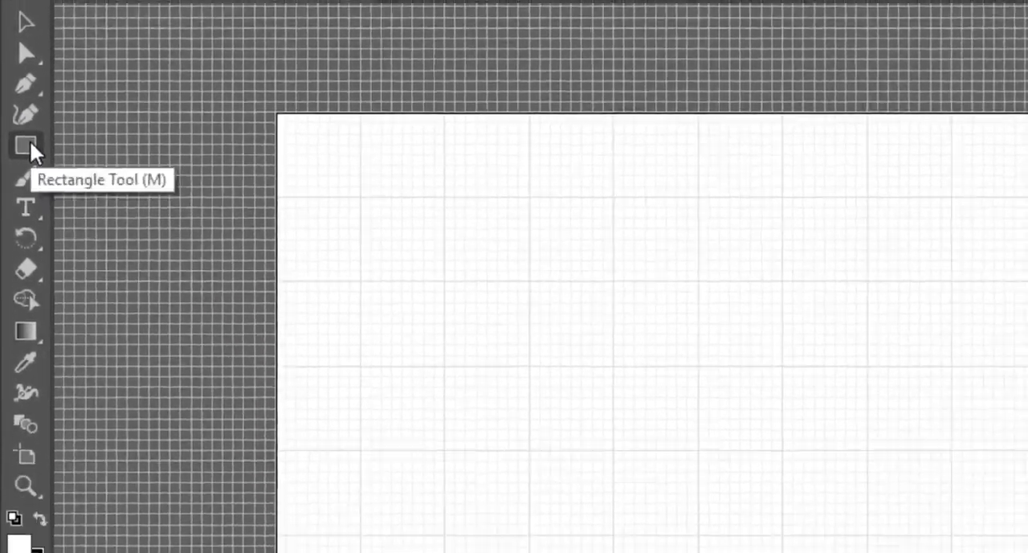
Draw a 4 by 4 in square snapped to the grid, centred at X 6 in, Y 4 in
click(33, 161)
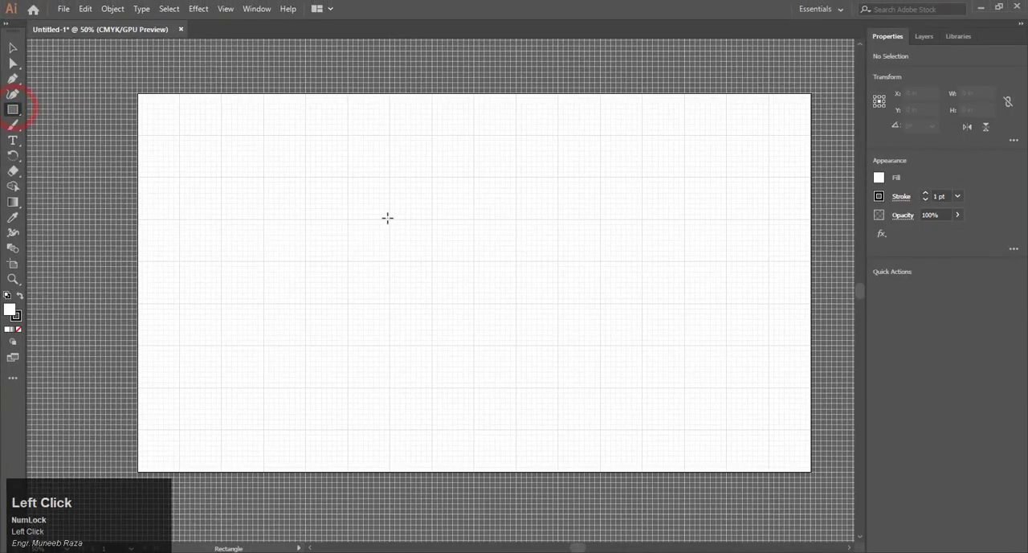
click(306, 178)
mouse_move(423, 253)
mouse_down()
mouse_move(534, 317)
mouse_move(478, 342)
mouse_up()
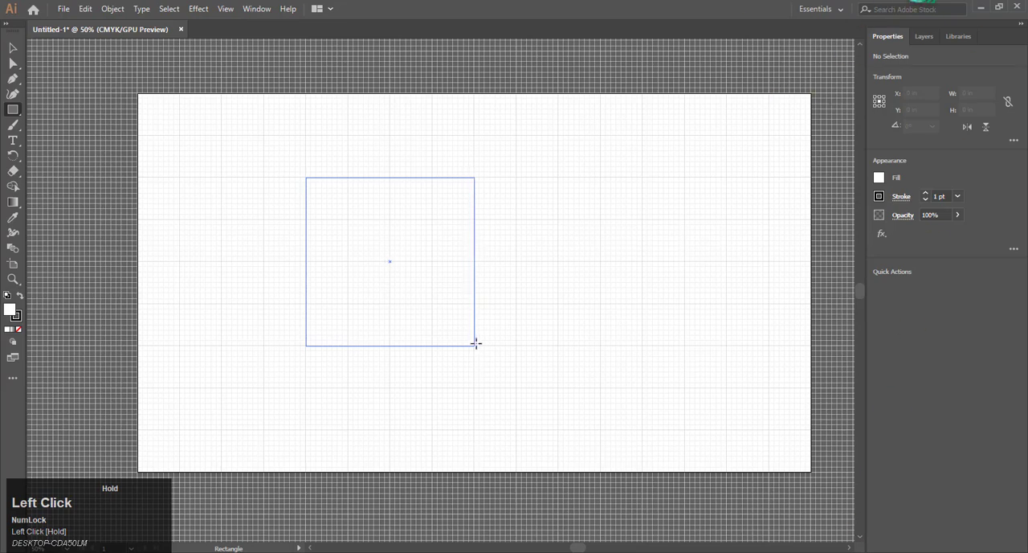
drag(476, 343, 475, 343)
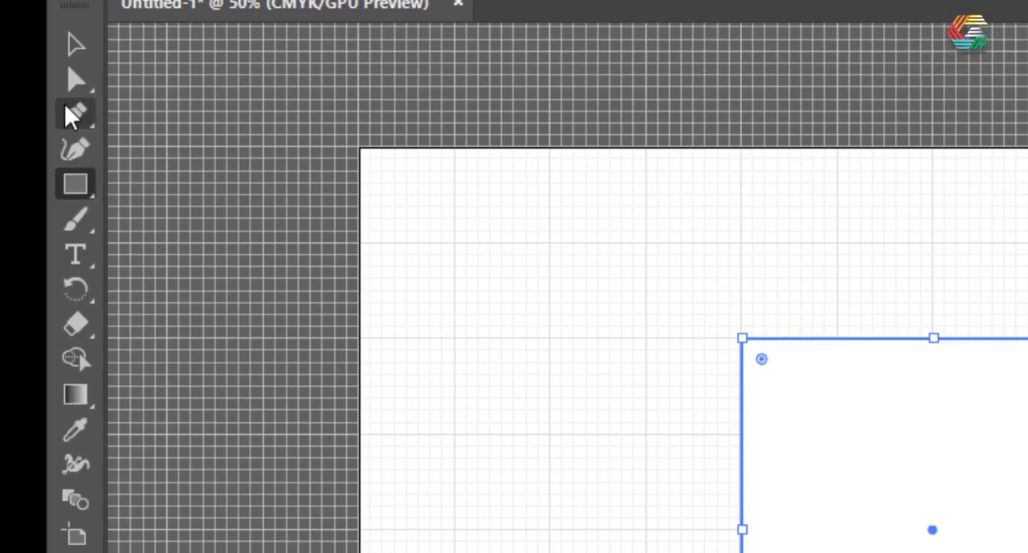
Delete the square's upper-left anchor point with the Pen tool to turn it into a right triangle
click(73, 80)
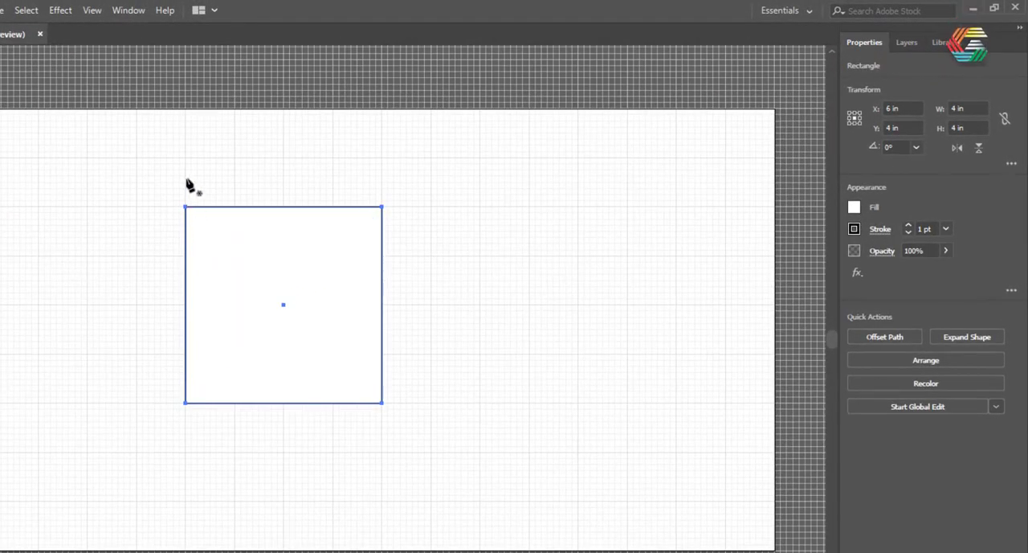
scroll(185, 178, up, 3)
scroll(190, 269, up, 7)
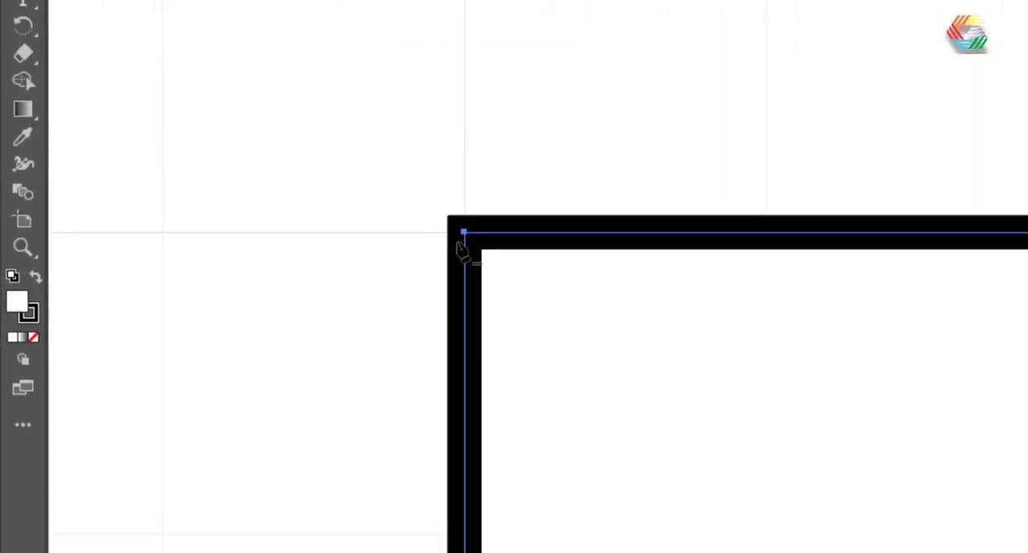
click(464, 233)
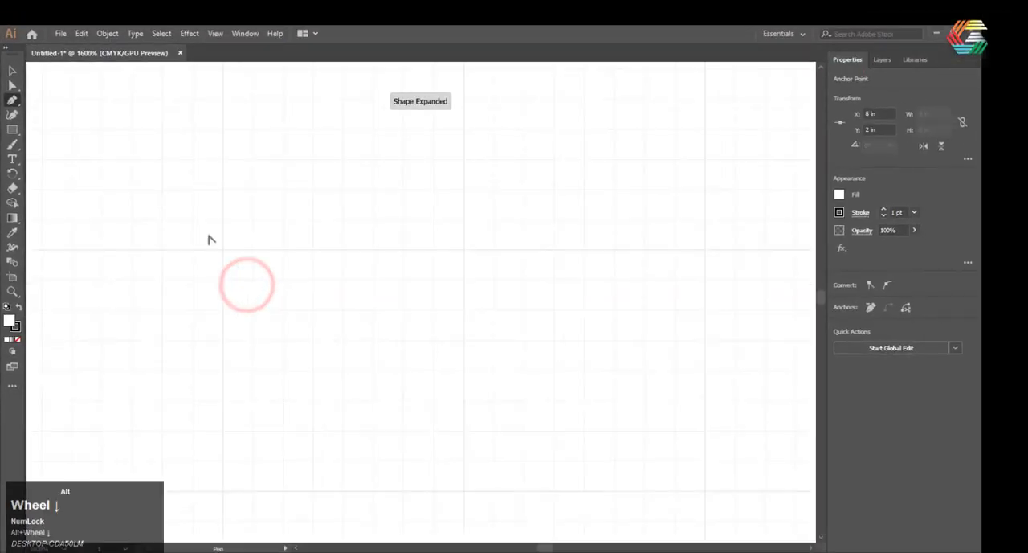
scroll(208, 240, down, 10)
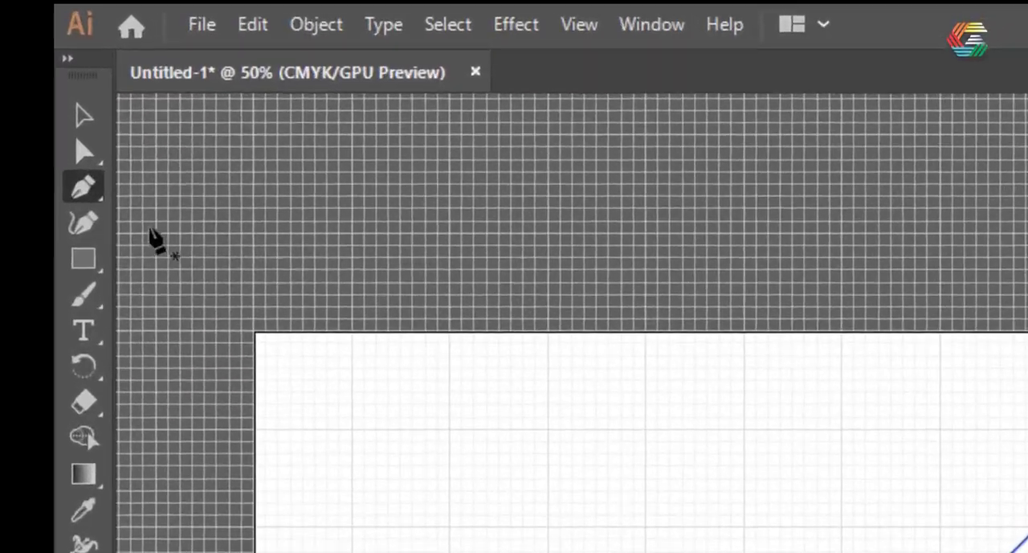
Move the triangle's top anchor point to X 6 in, Y 2 in, centred above the base
click(84, 152)
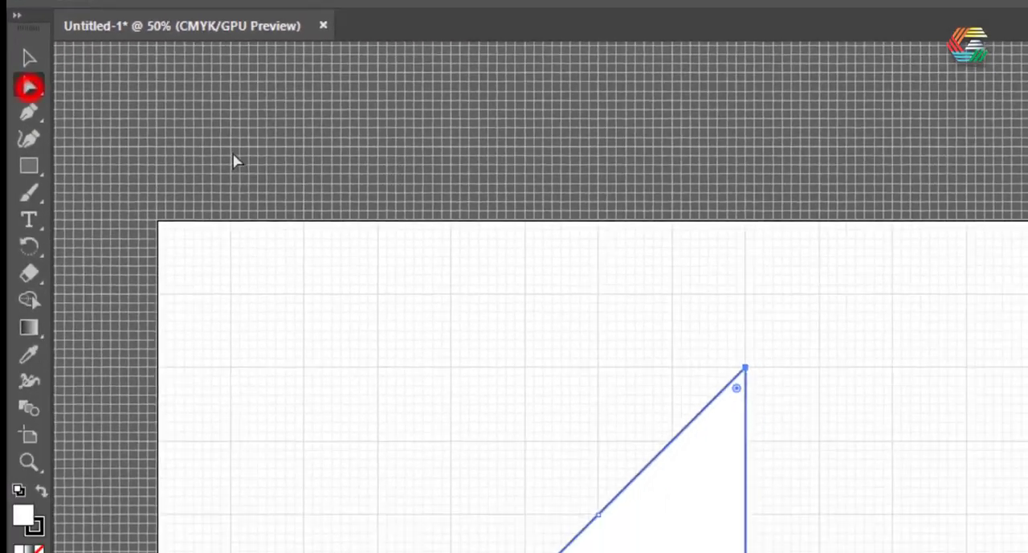
click(744, 367)
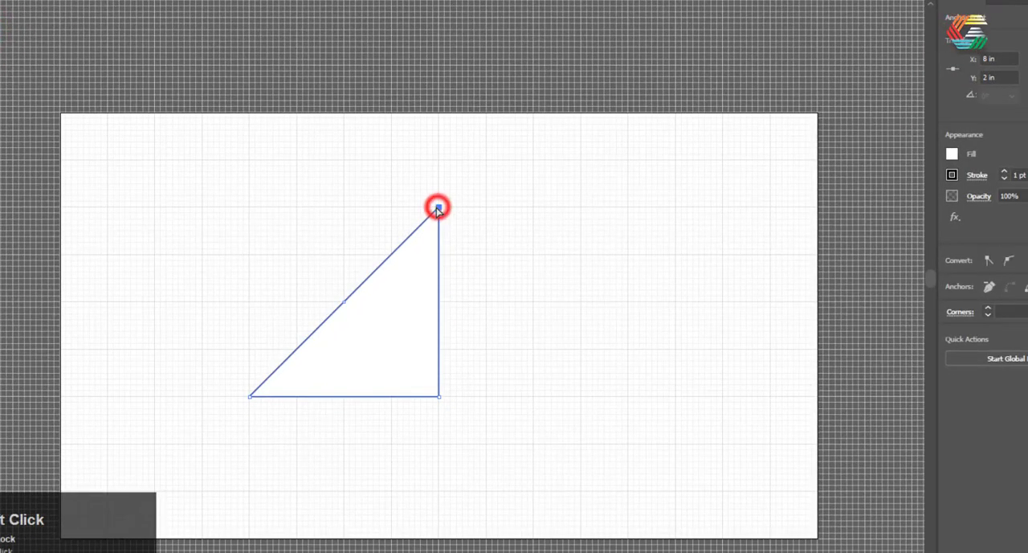
drag(438, 209, 359, 210)
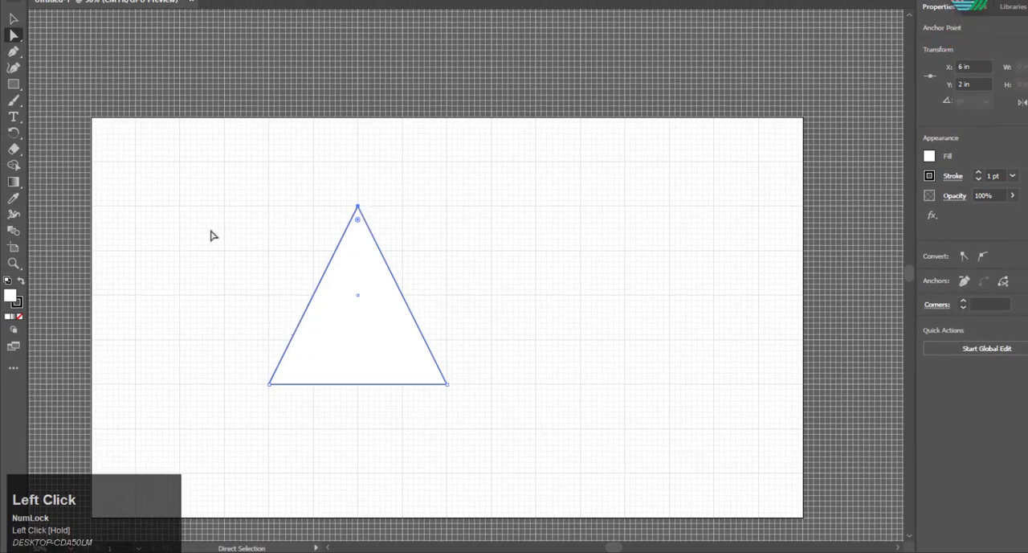
Set the whole triangle's fill to none and make its black stroke the active colour
click(14, 18)
click(382, 309)
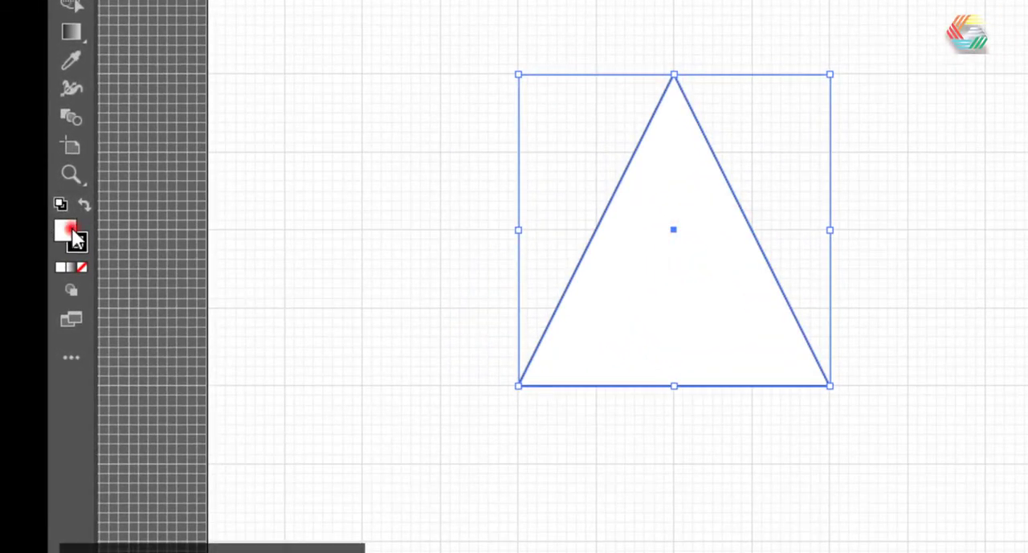
click(74, 236)
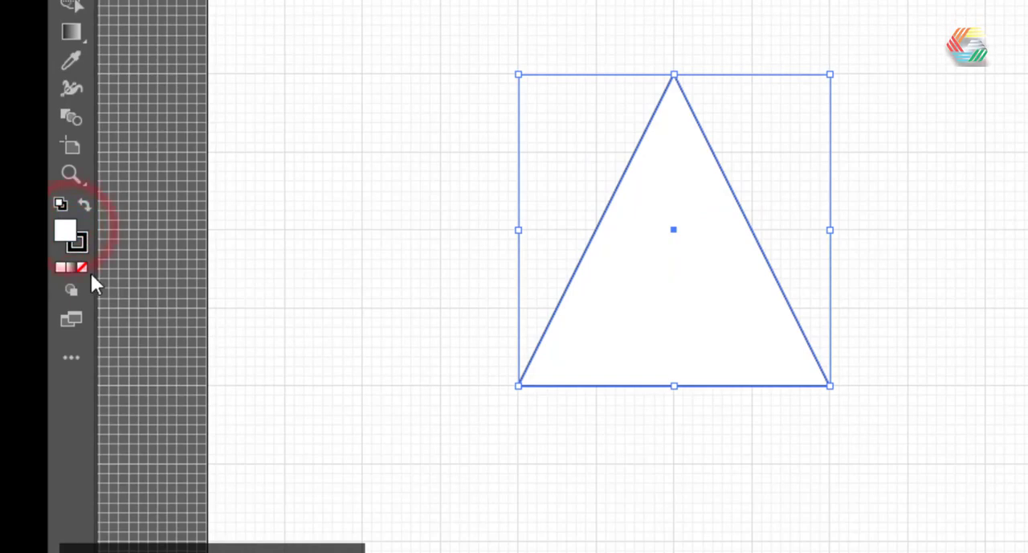
click(81, 266)
click(79, 242)
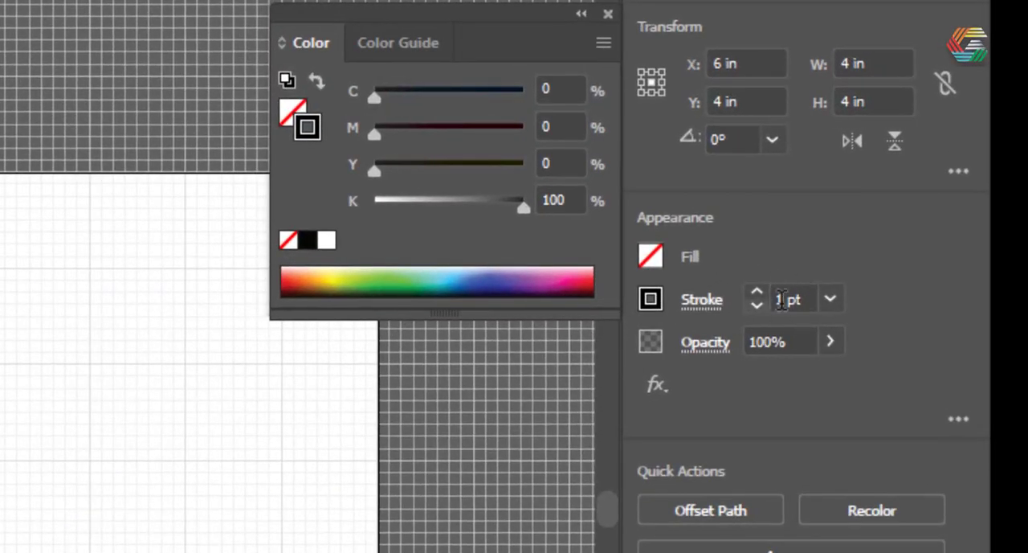
Set the triangle's stroke weight to 14 pt
click(757, 289)
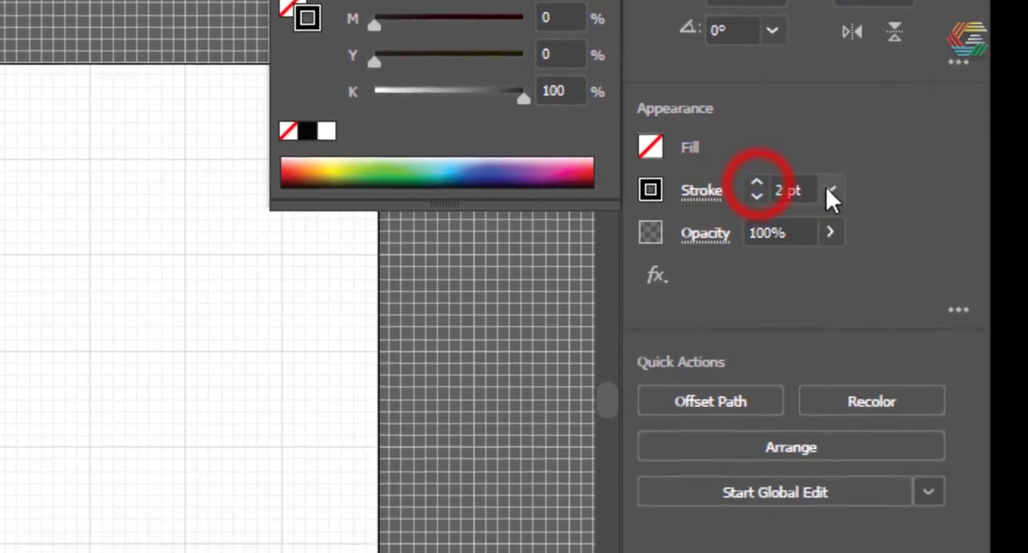
click(831, 190)
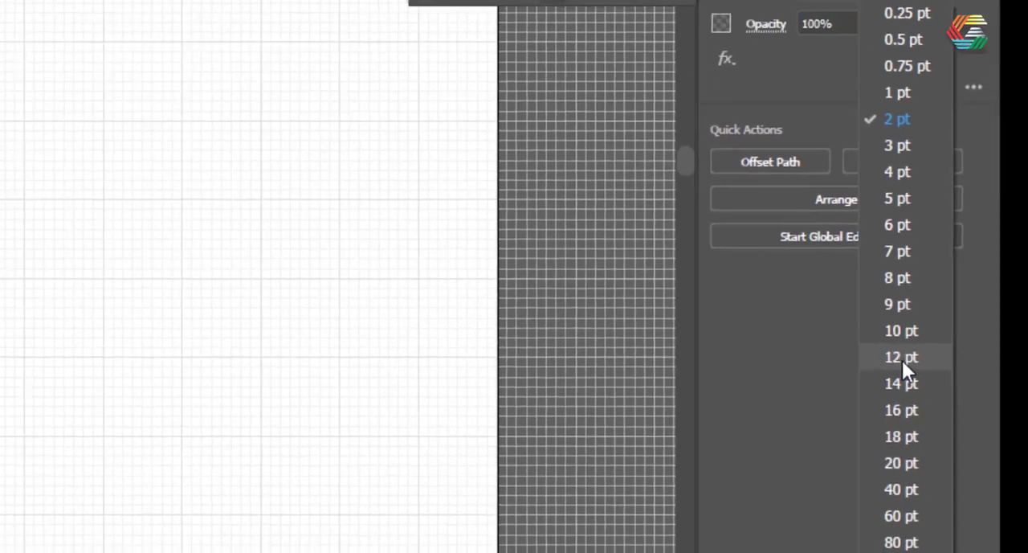
click(870, 343)
click(967, 390)
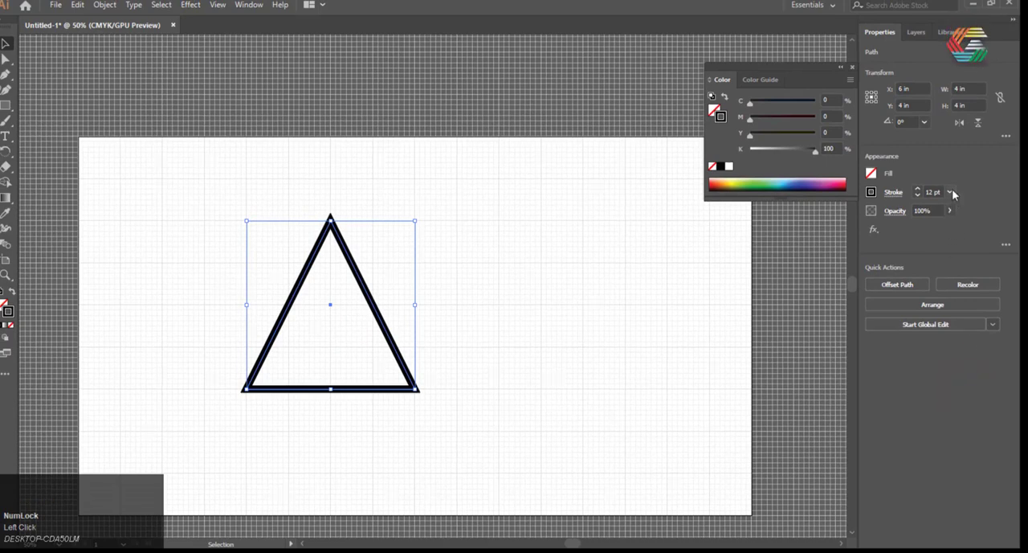
click(951, 192)
click(969, 404)
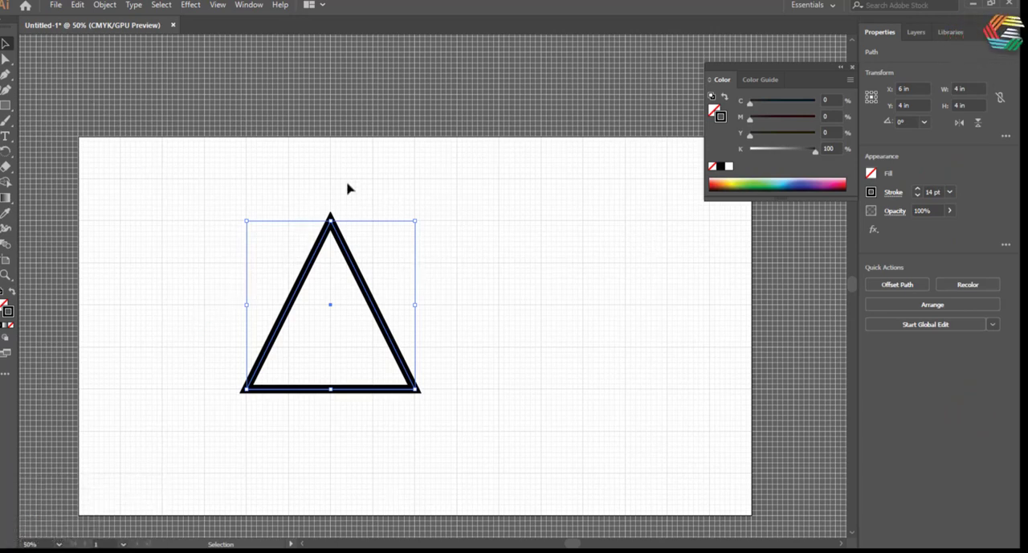
Convert the triangle's stroke into a filled shape with Outline Stroke
click(203, 153)
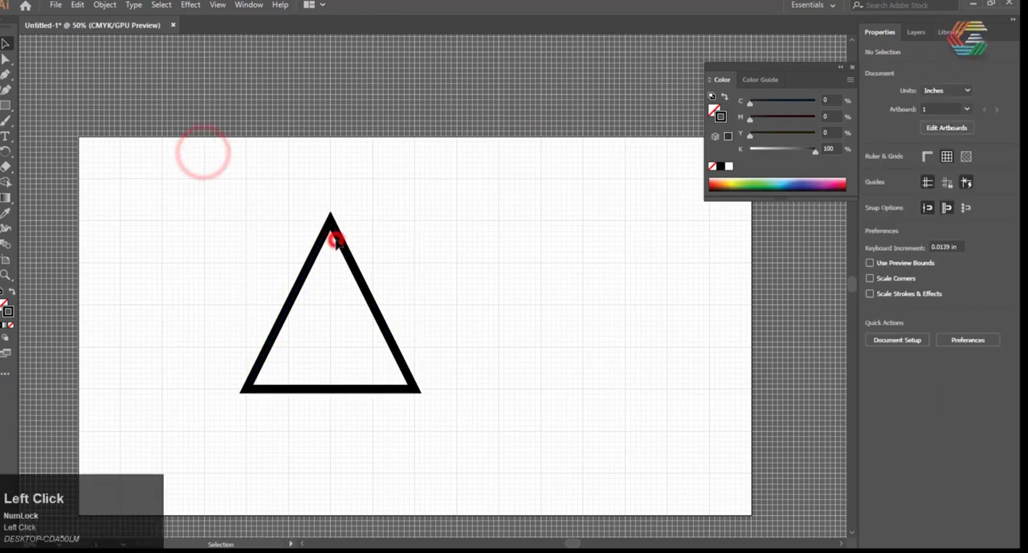
click(336, 237)
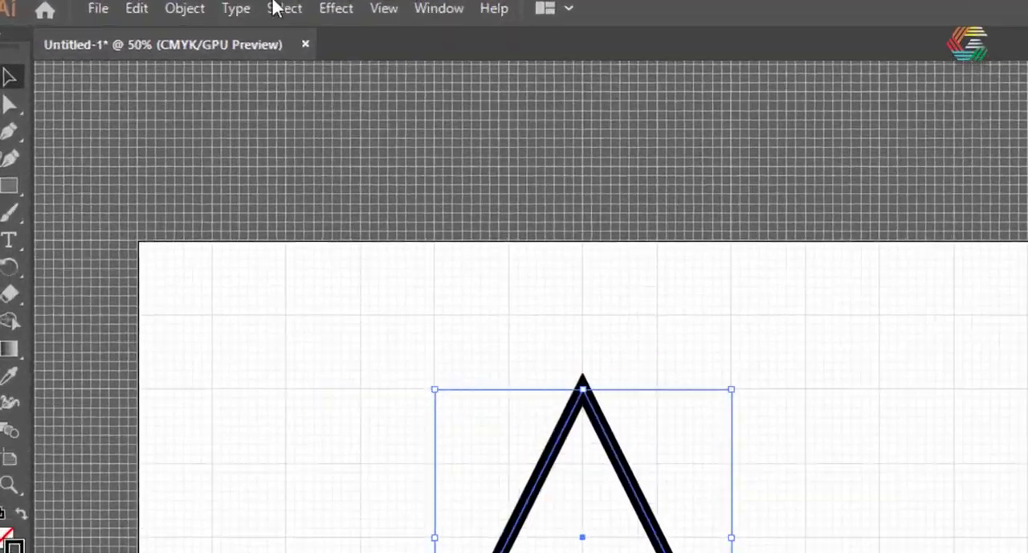
click(169, 8)
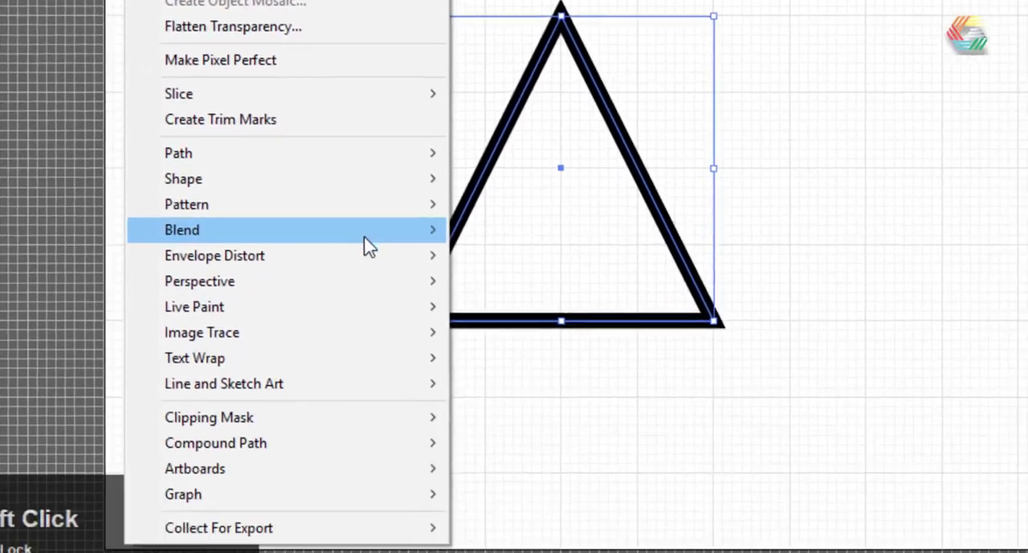
mouse_move(269, 344)
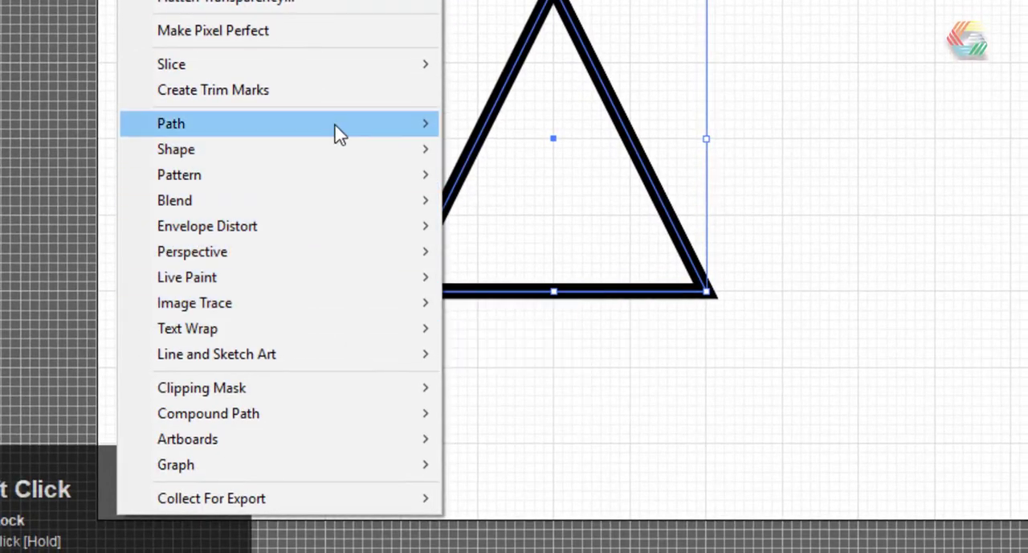
mouse_move(294, 121)
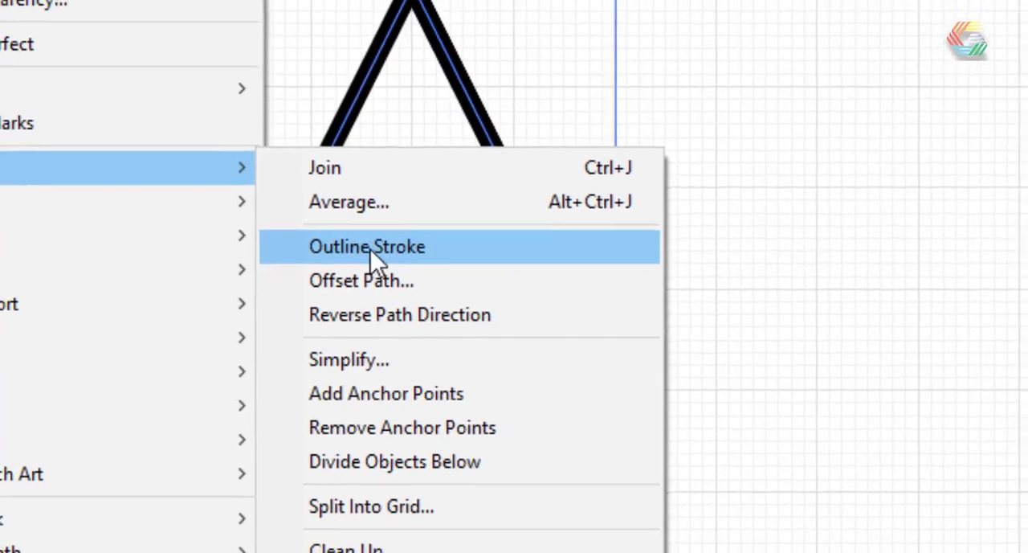
click(449, 215)
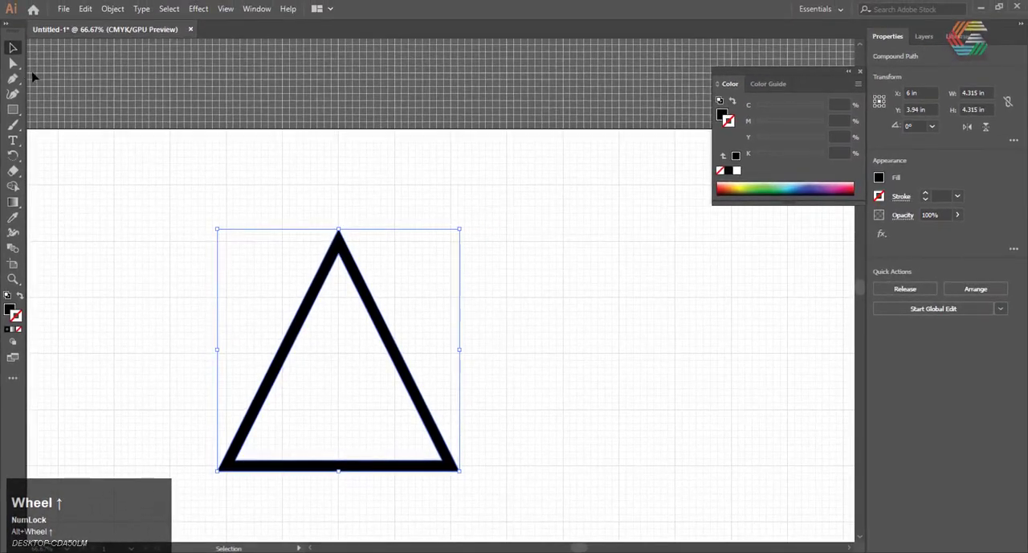
Make two copies of the outlined triangle, one overlapping the original slightly to its right, the other set aside at about X 12.1 in, Y 3.6 in
click(13, 63)
key(ctrl+c)
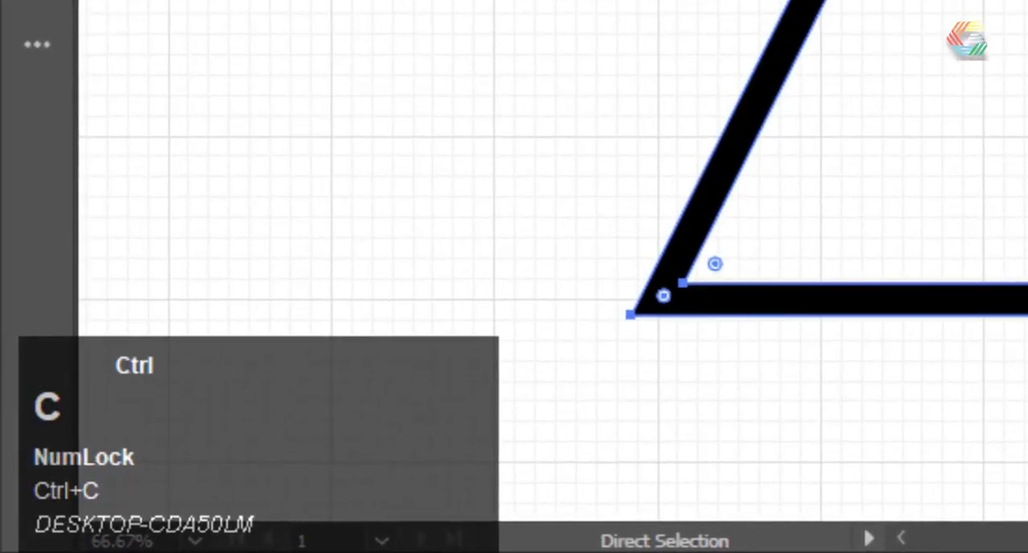
key(ctrl+v)
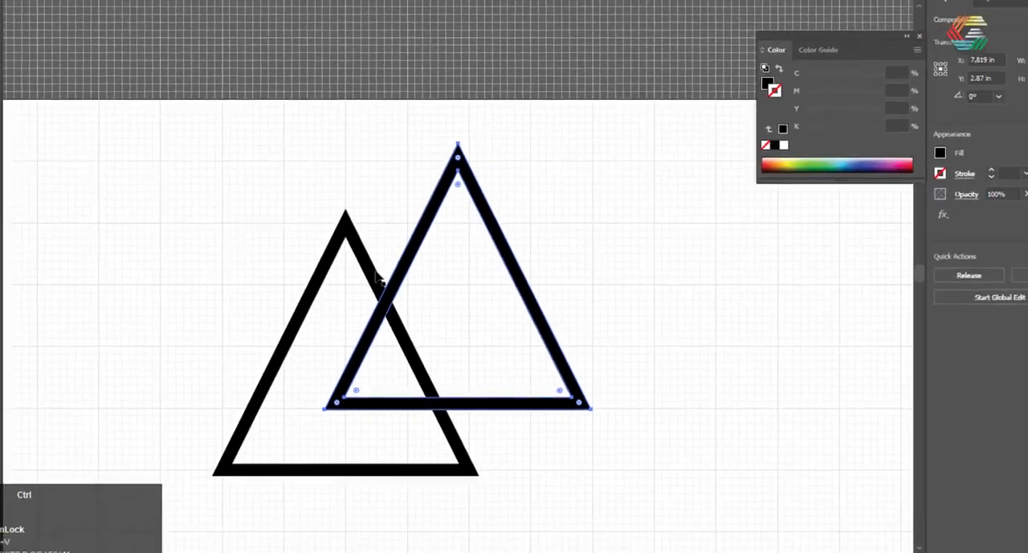
key(v)
drag(386, 296, 343, 341)
click(564, 319)
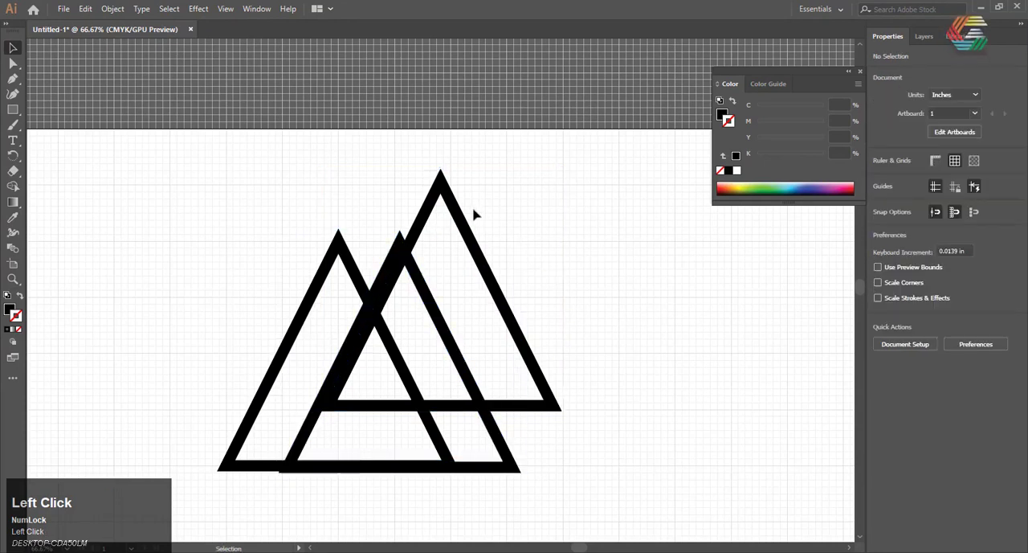
drag(463, 225, 699, 266)
Try to move the overlapping triangle copy so its apex is level with the original triangle's apex
scroll(401, 265, up, 4)
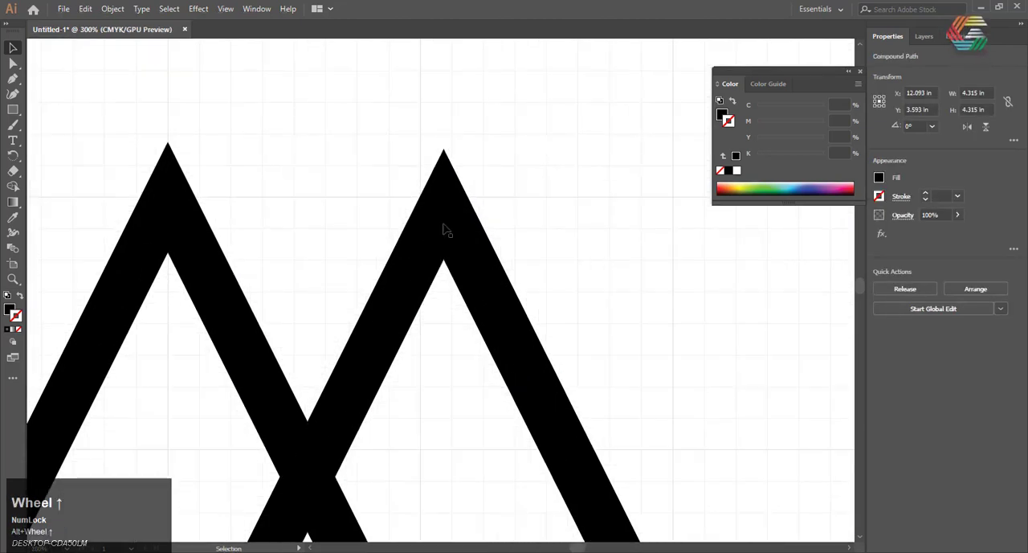
mouse_move(447, 230)
mouse_down()
mouse_move(453, 215)
mouse_move(429, 222)
mouse_up()
scroll(429, 222, down, 3)
scroll(383, 236, up, 3)
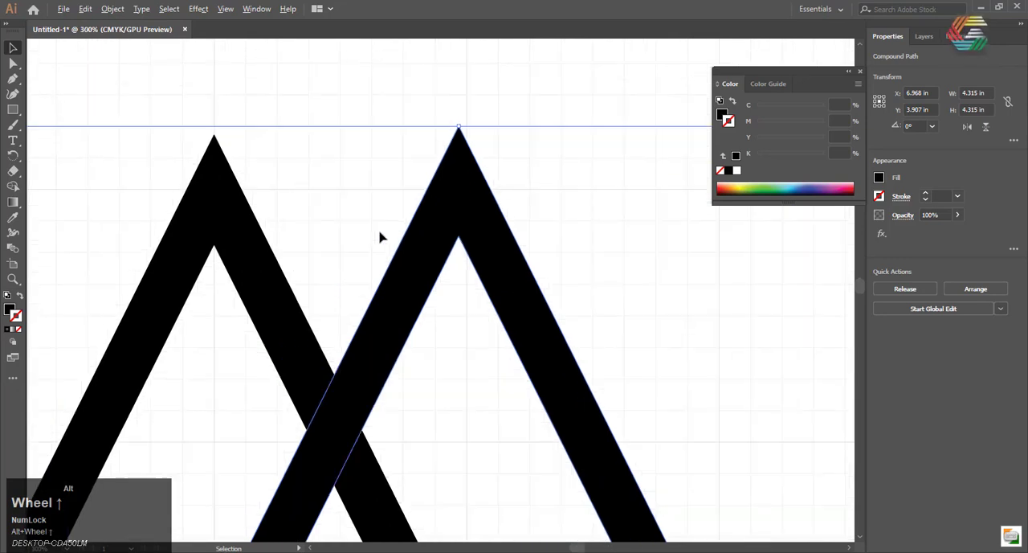
scroll(382, 236, down, 4)
scroll(402, 183, up, 5)
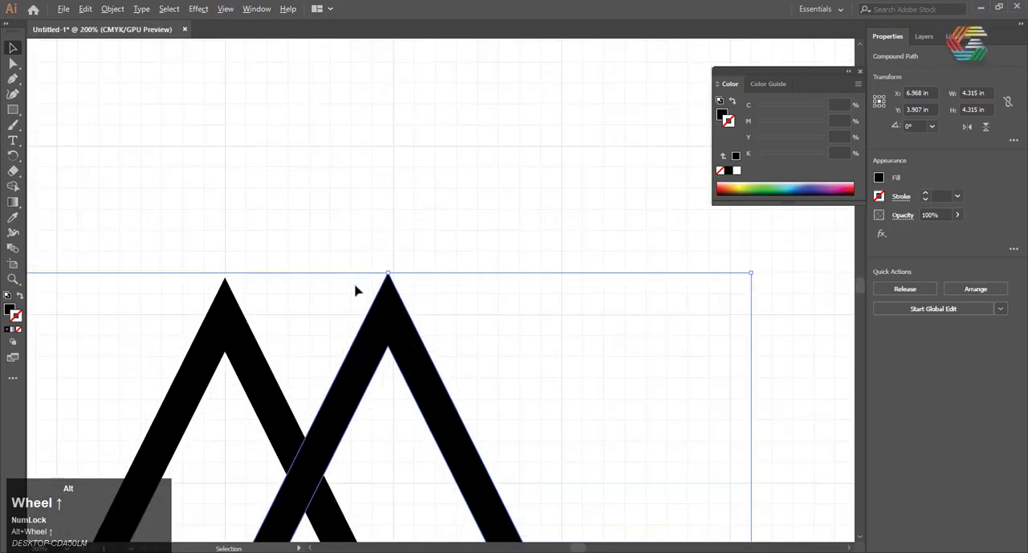
drag(425, 316, 477, 322)
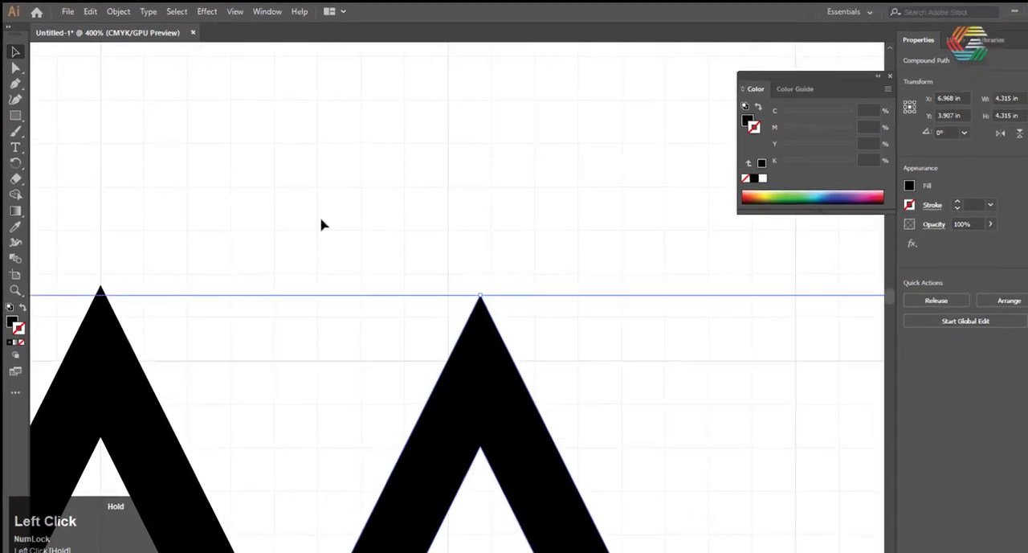
Turn off grid snapping and move the overlapping copy level with the original triangle, to X 7.085 in, Y 3.94 in
click(395, 57)
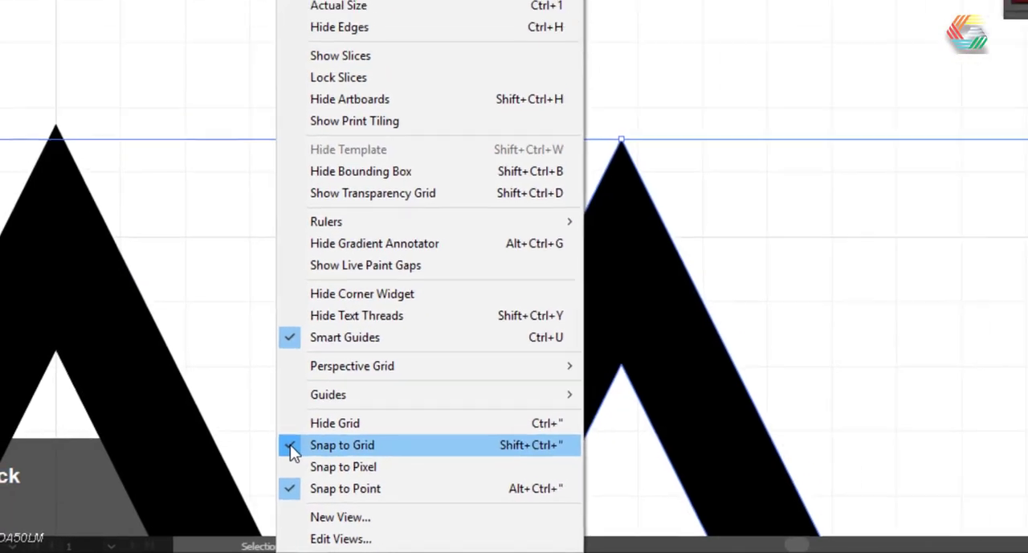
click(290, 444)
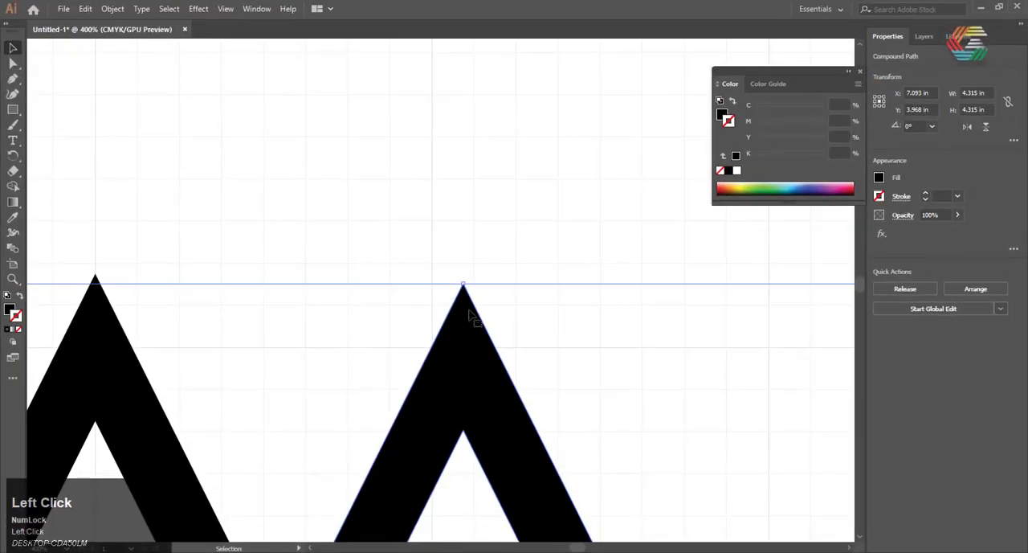
drag(475, 314, 461, 297)
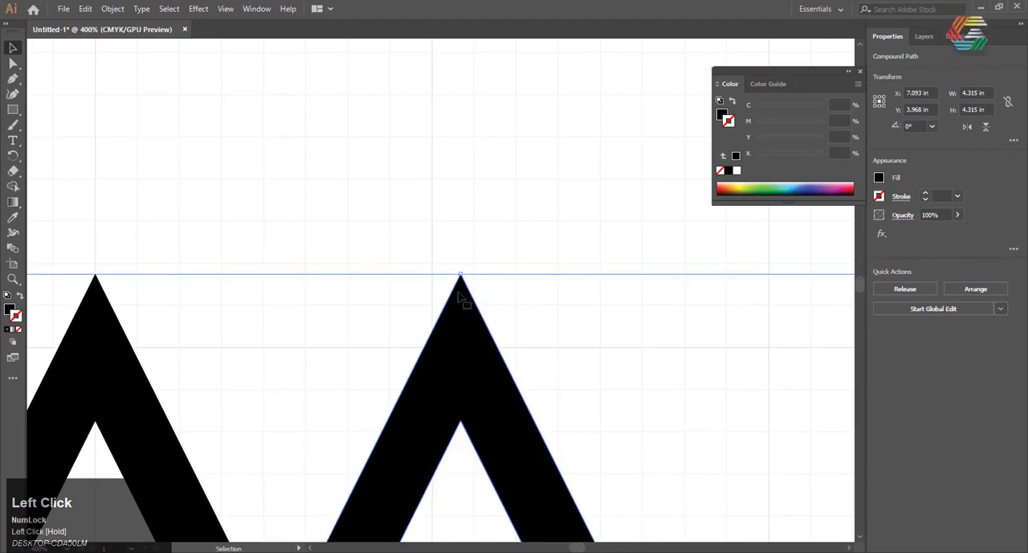
scroll(417, 271, down, 5)
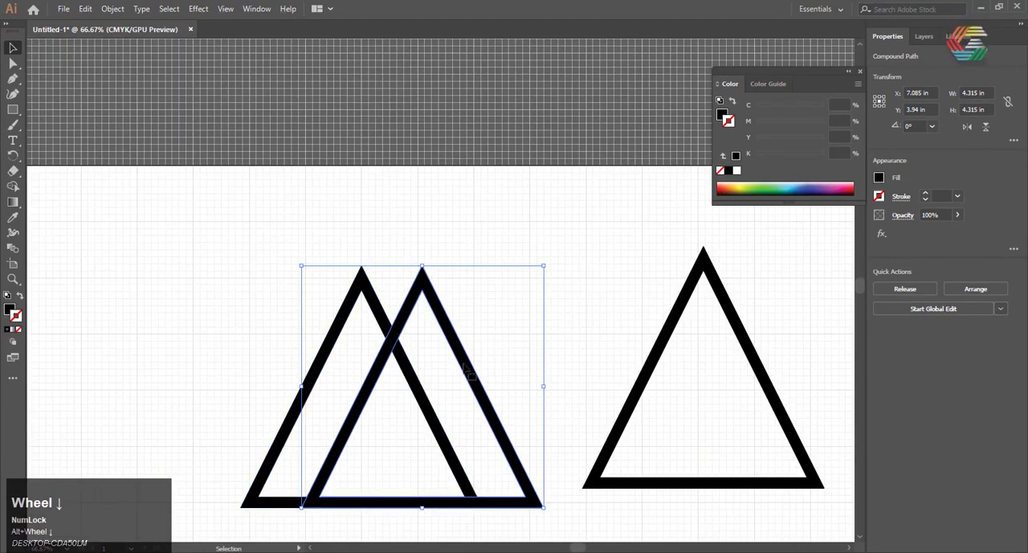
Move the set-aside triangle below the other two with its apex near their crossing point, at about X 6.541 in, Y 5.021 in
click(577, 276)
mouse_move(684, 307)
mouse_down()
mouse_move(393, 441)
mouse_move(368, 389)
mouse_up()
scroll(389, 343, up, 5)
mouse_move(392, 335)
mouse_down()
mouse_move(409, 327)
mouse_move(396, 333)
mouse_up()
key(ctrl+z)
click(380, 341)
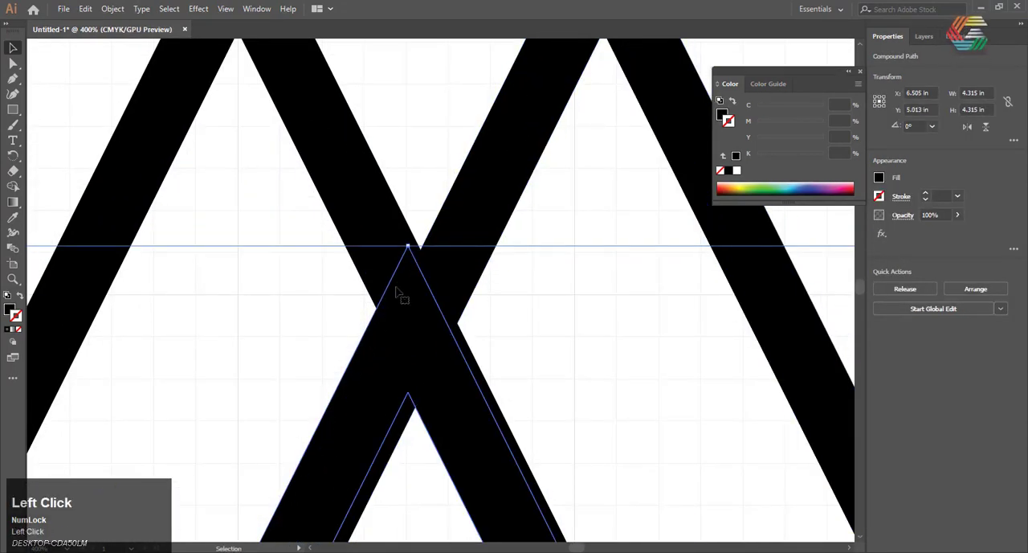
drag(406, 251, 418, 253)
scroll(420, 253, up, 6)
drag(409, 294, 427, 330)
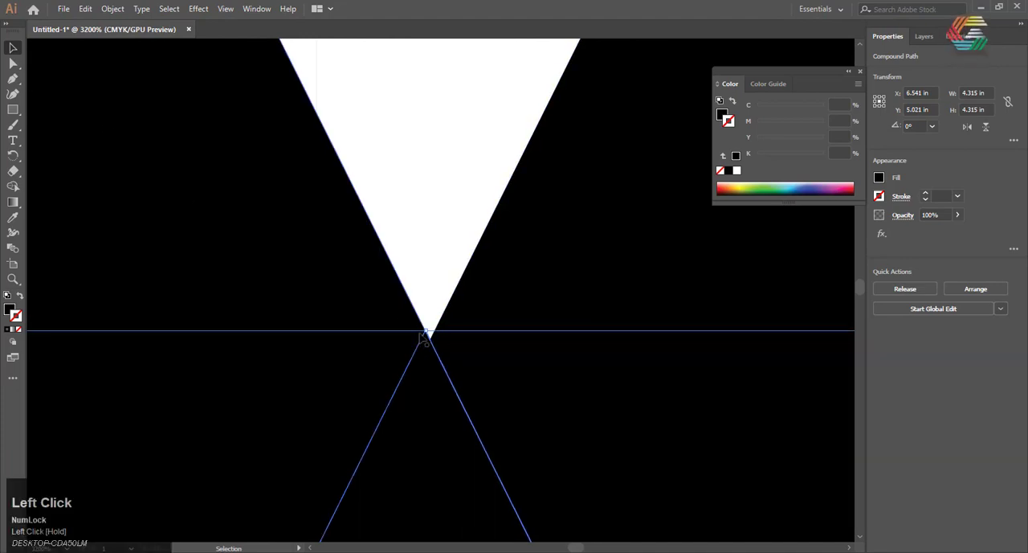
Try to shift the lower triangle so its apex meets the bottom of the white notch, and undo the adjustment
drag(424, 443, 428, 351)
scroll(435, 368, up, 1)
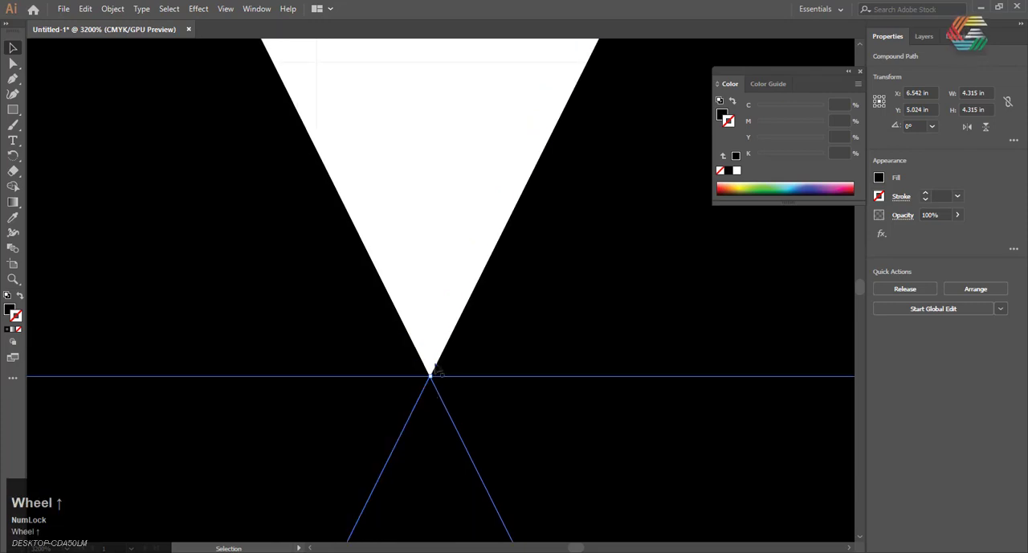
scroll(365, 369, up, 5)
scroll(424, 408, down, 2)
scroll(221, 345, down, 2)
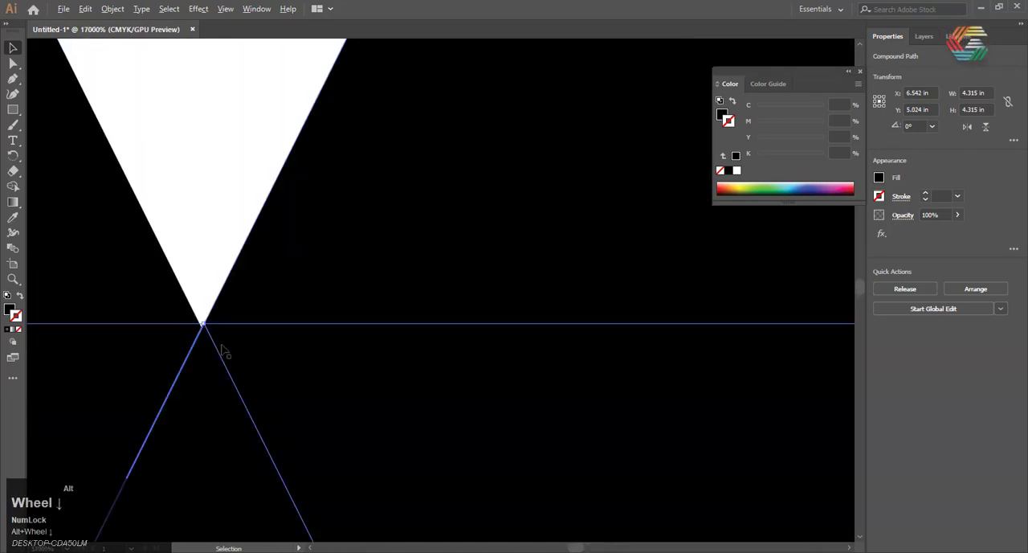
scroll(222, 346, up, 1)
drag(264, 438, 263, 436)
key(ctrl)
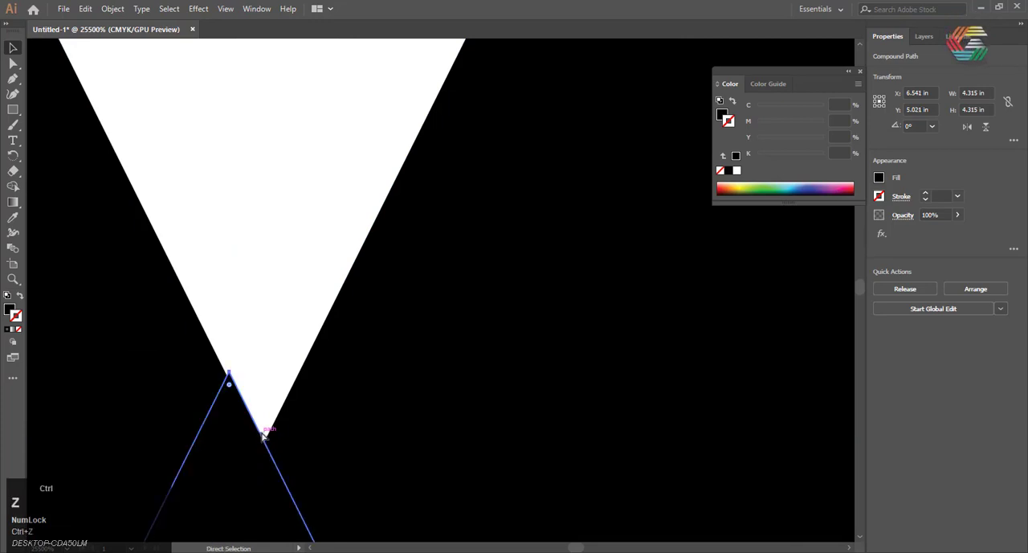
Try to move only the lower triangle's apex anchor onto the notch tip with Direct Selection, and undo it
click(13, 64)
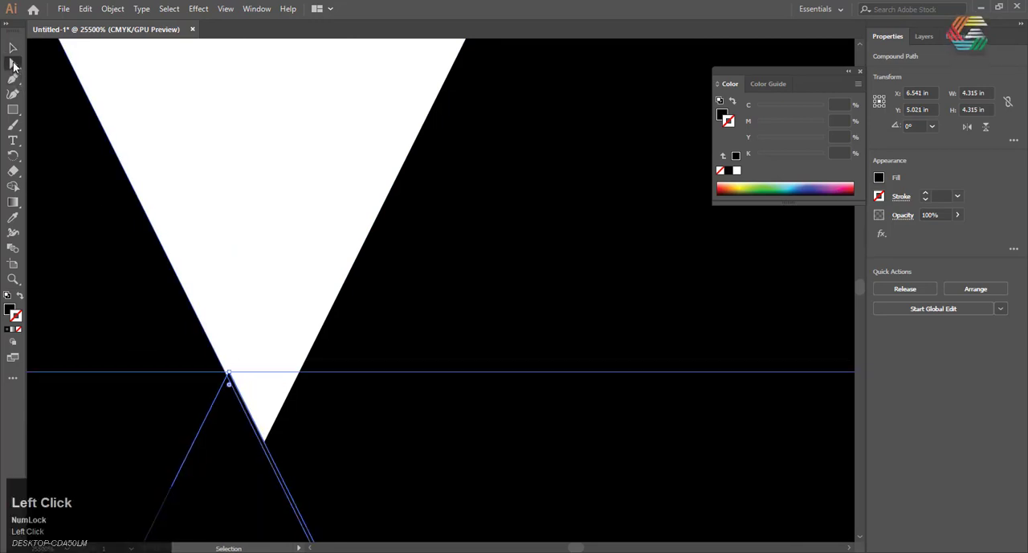
drag(228, 370, 264, 445)
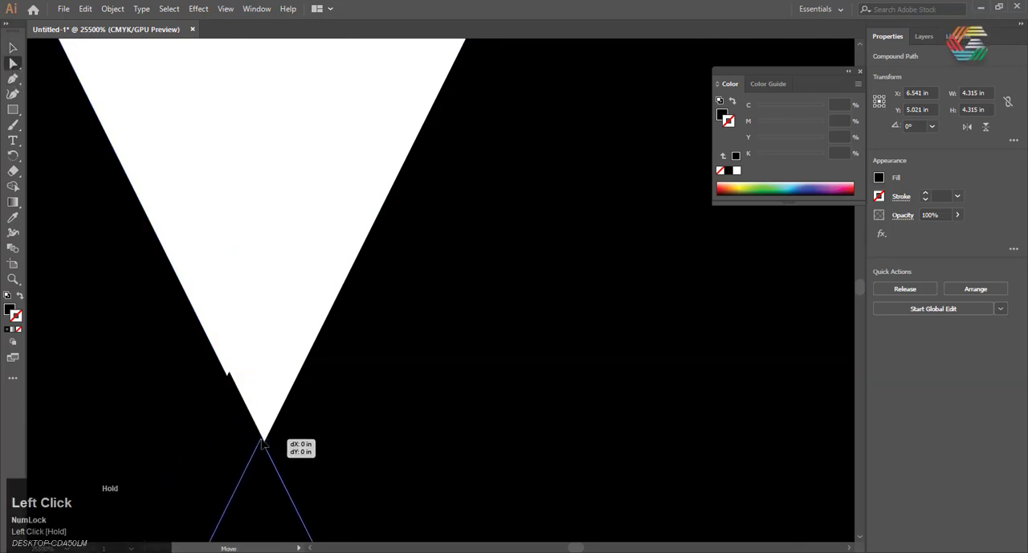
key(ctrl+z)
scroll(299, 338, down, 3)
scroll(308, 362, up, 3)
scroll(284, 361, down, 3)
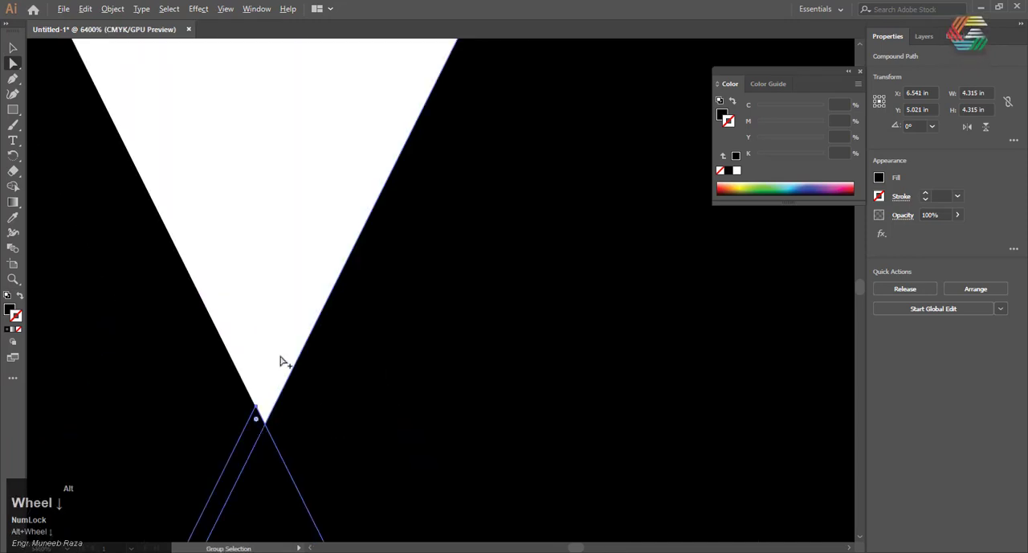
scroll(424, 256, down, 10)
scroll(363, 326, up, 3)
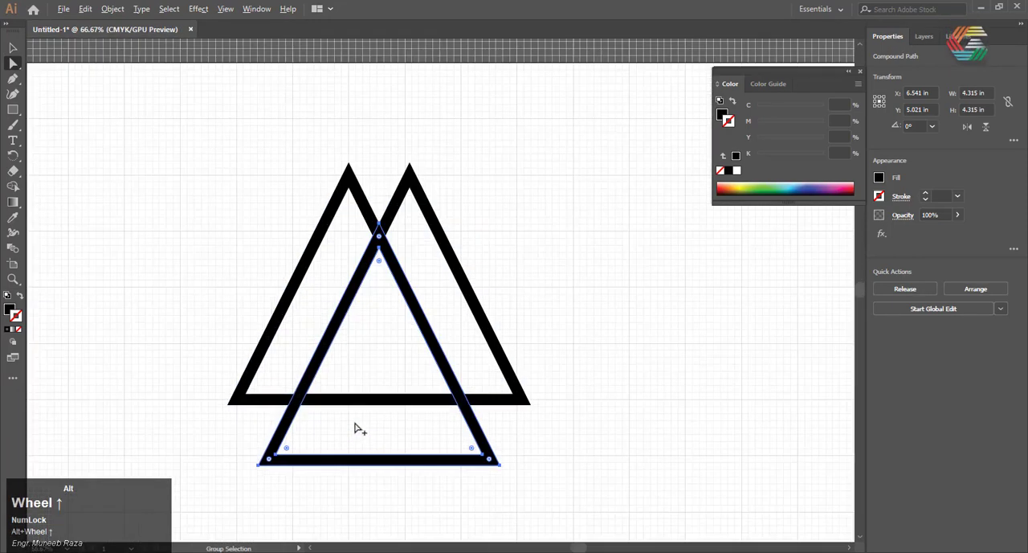
scroll(347, 239, up, 10)
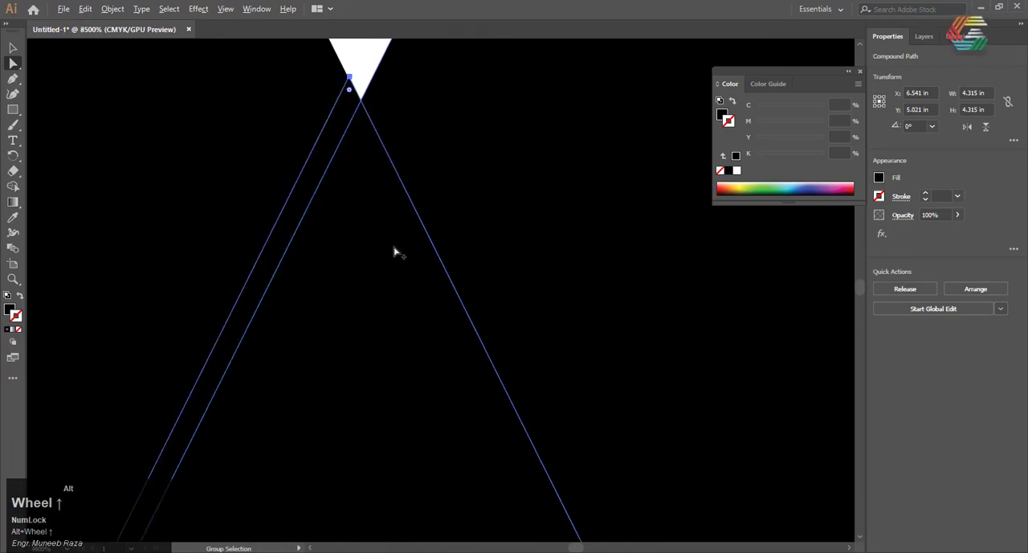
Move the whole lower triangle so its apex lands on the notch tip, at X 6.542 in, Y 5.024 in
scroll(299, 133, up, 3)
drag(315, 203, 333, 175)
scroll(342, 201, down, 5)
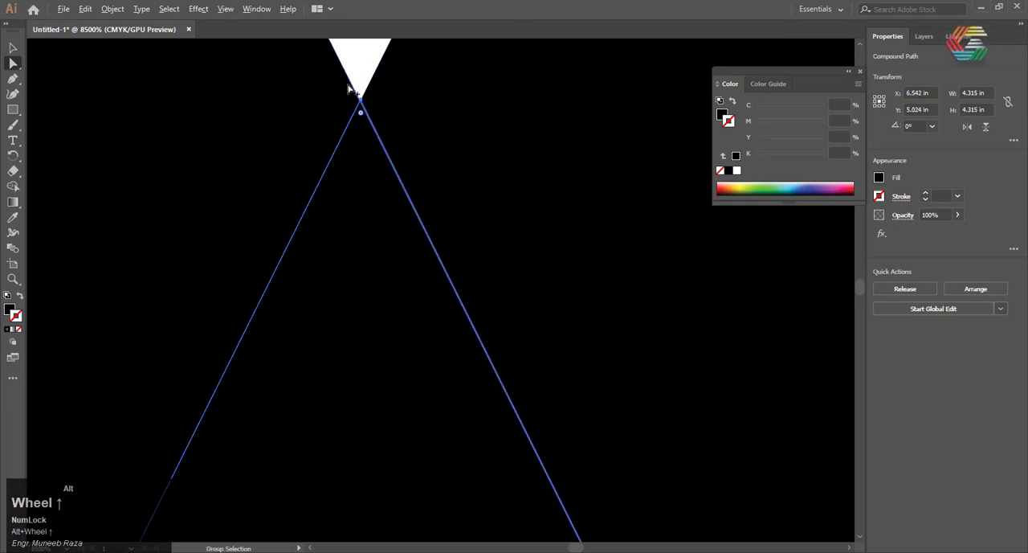
drag(387, 373, 388, 376)
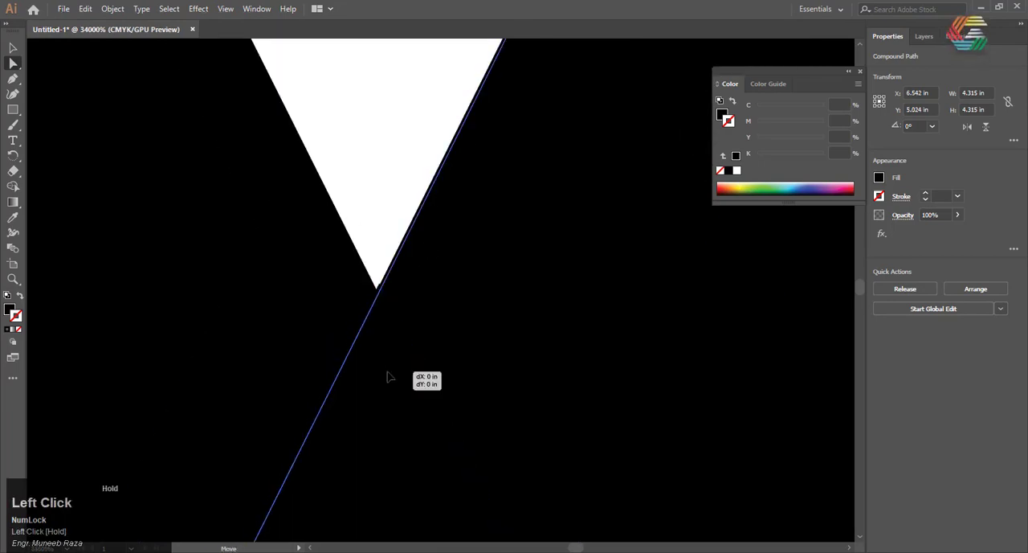
key(ctrl+z)
click(362, 318)
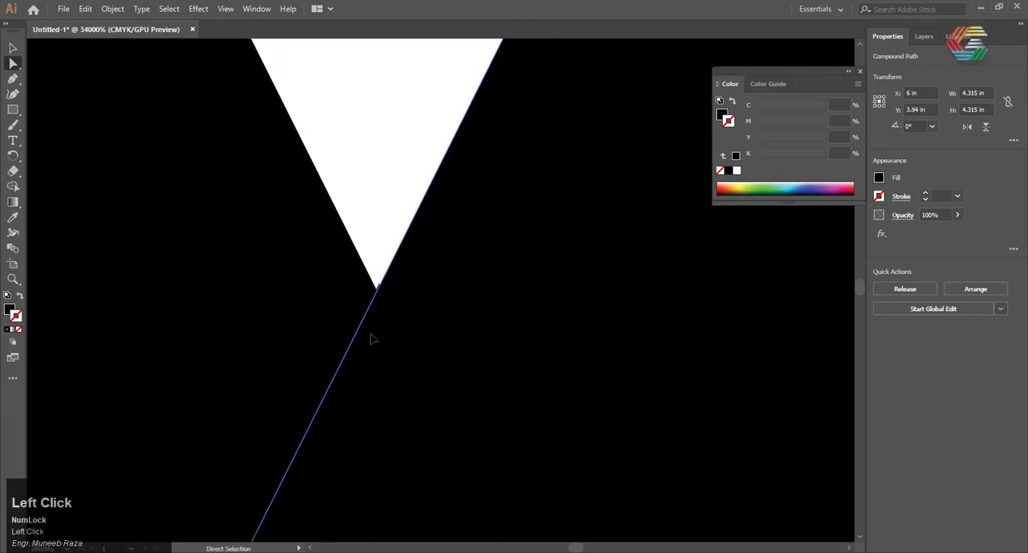
scroll(372, 339, down, 15)
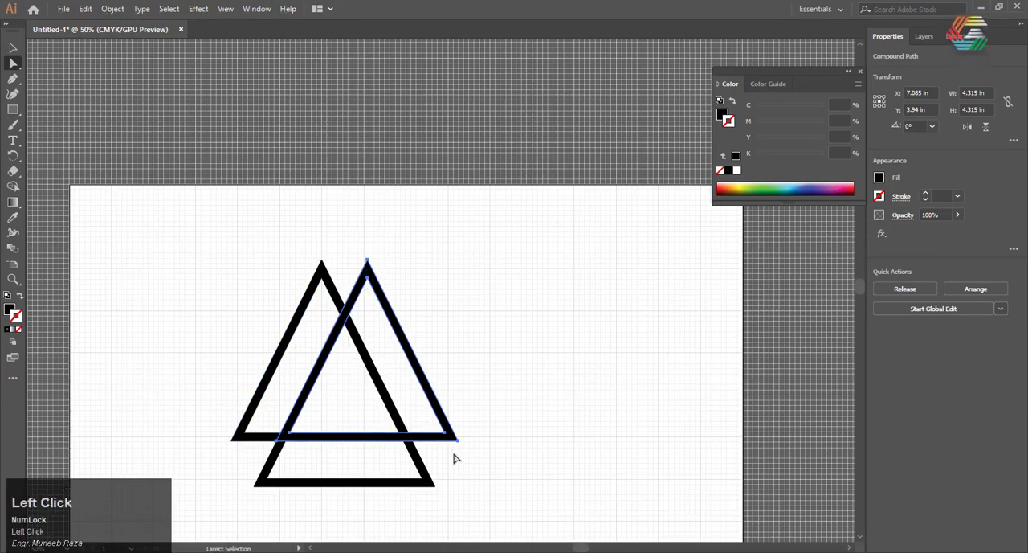
Group the three overlapping triangles and deselect them
scroll(294, 426, up, 5)
scroll(337, 349, down, 4)
drag(506, 156, 228, 414)
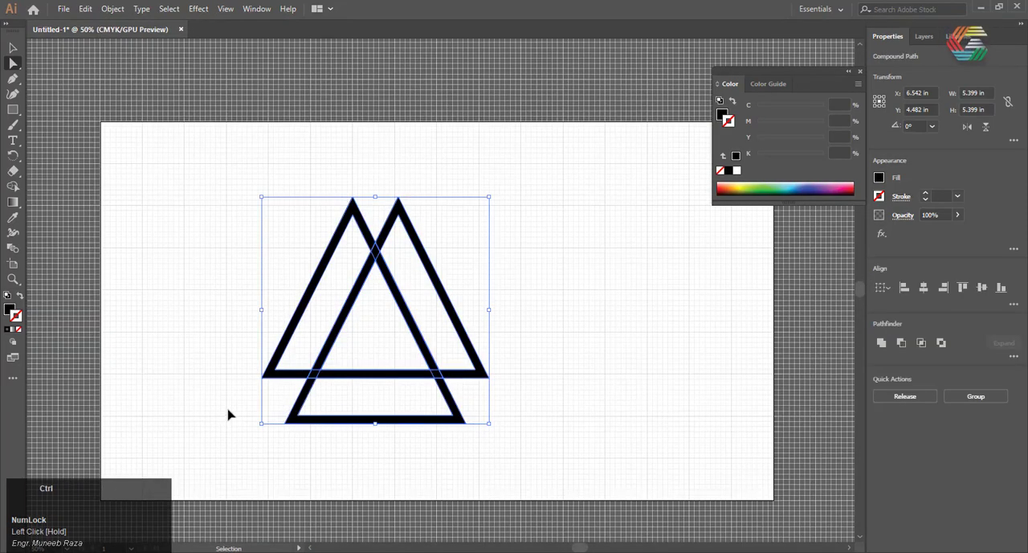
key(ctrl+g)
click(200, 345)
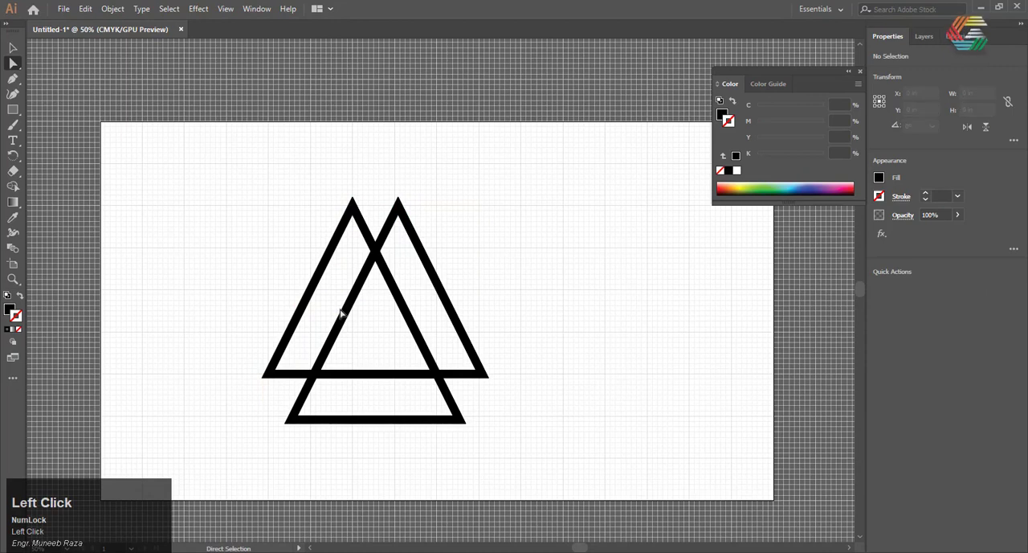
click(367, 229)
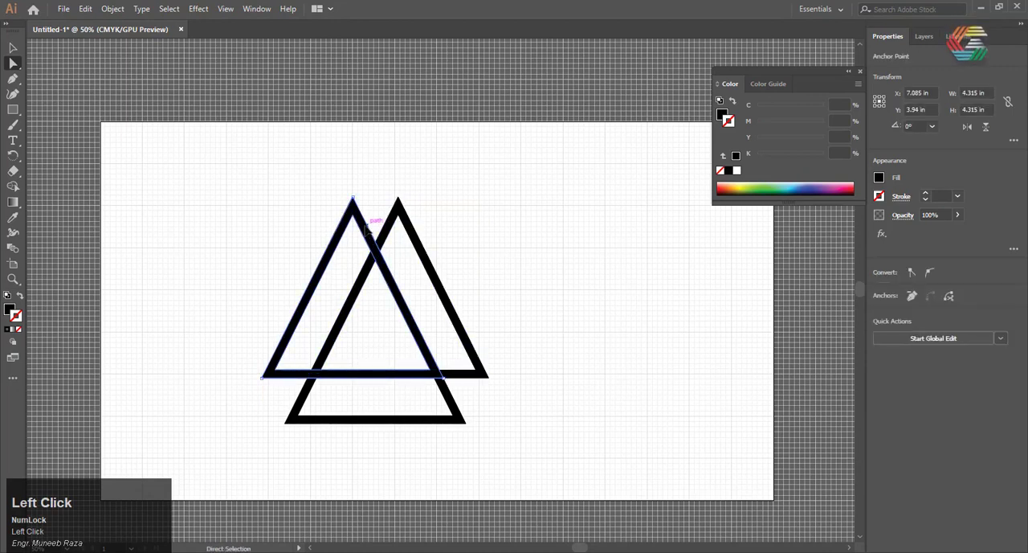
scroll(340, 236, up, 2)
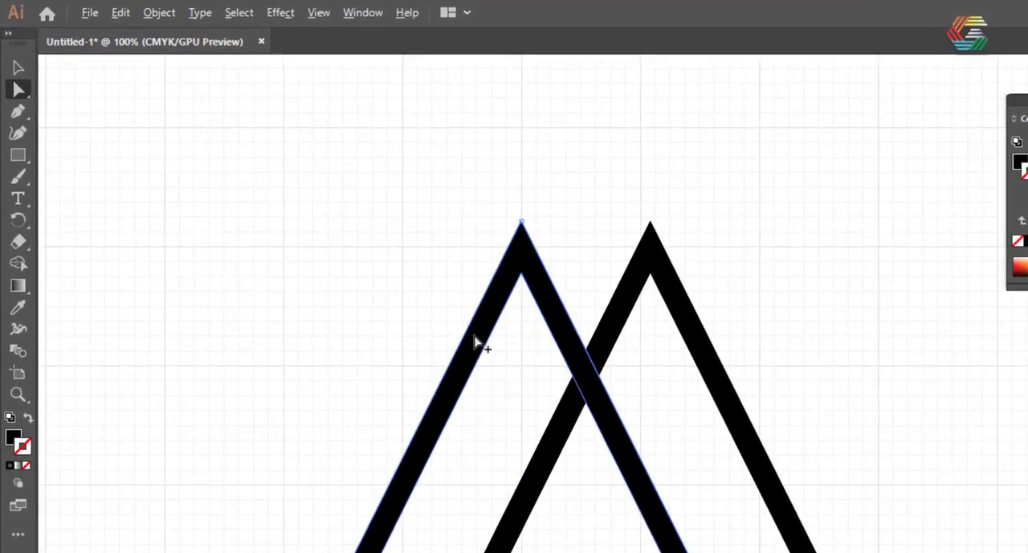
scroll(308, 242, down, 2)
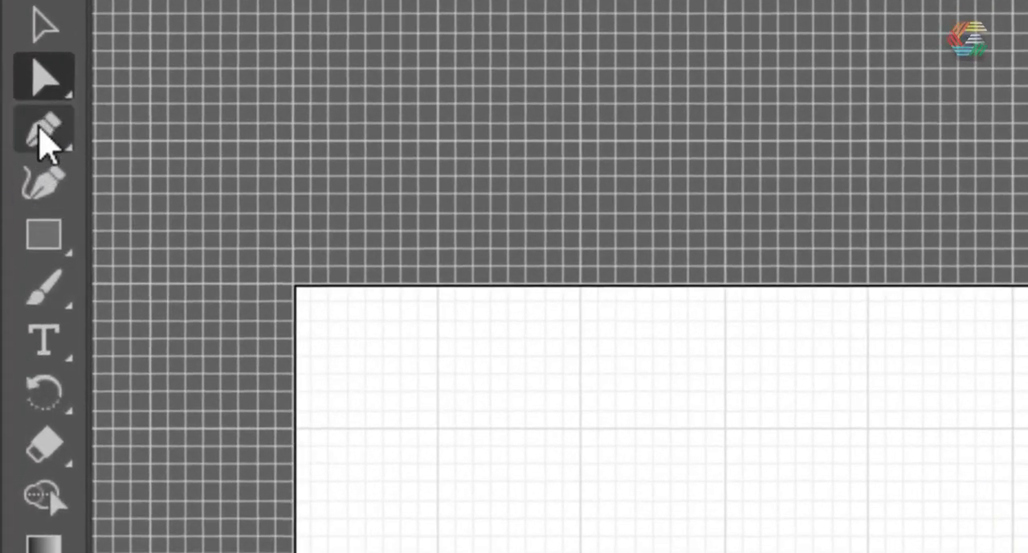
Draw a Pen line about 0.43 in long across the right triangle's left side above the upper crossing, with no fill and a black stroke
click(41, 132)
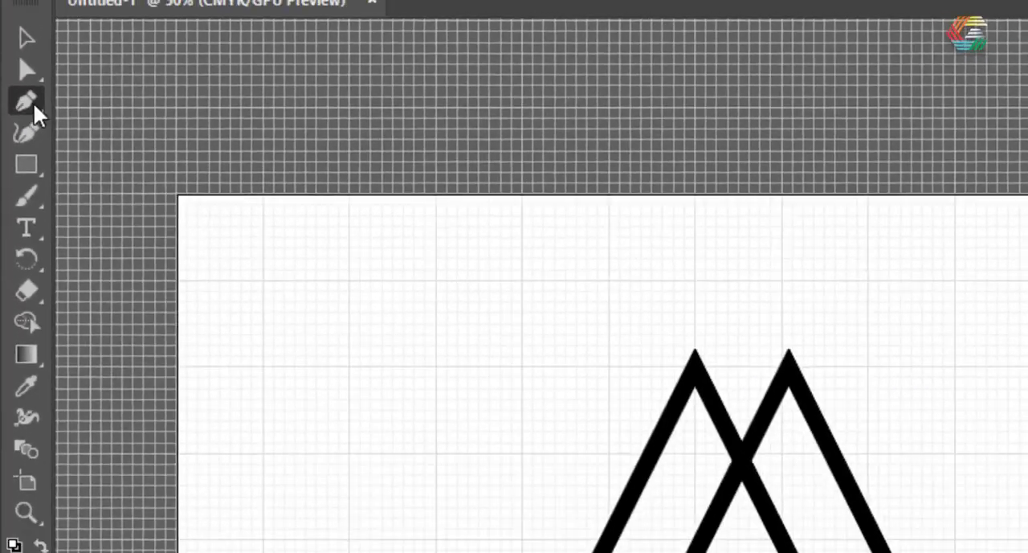
alt+scroll(394, 239, up, 2)
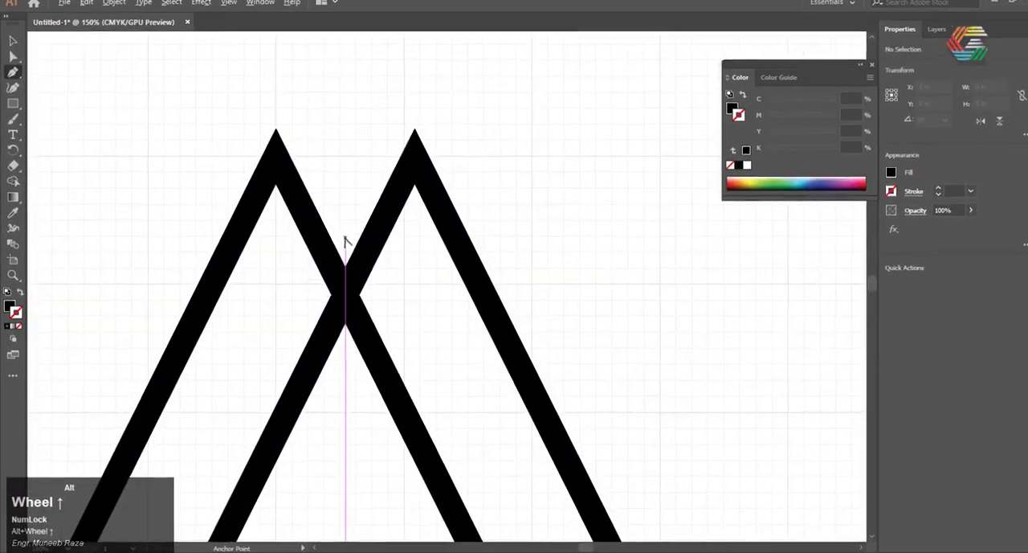
alt+scroll(344, 242, up, 2)
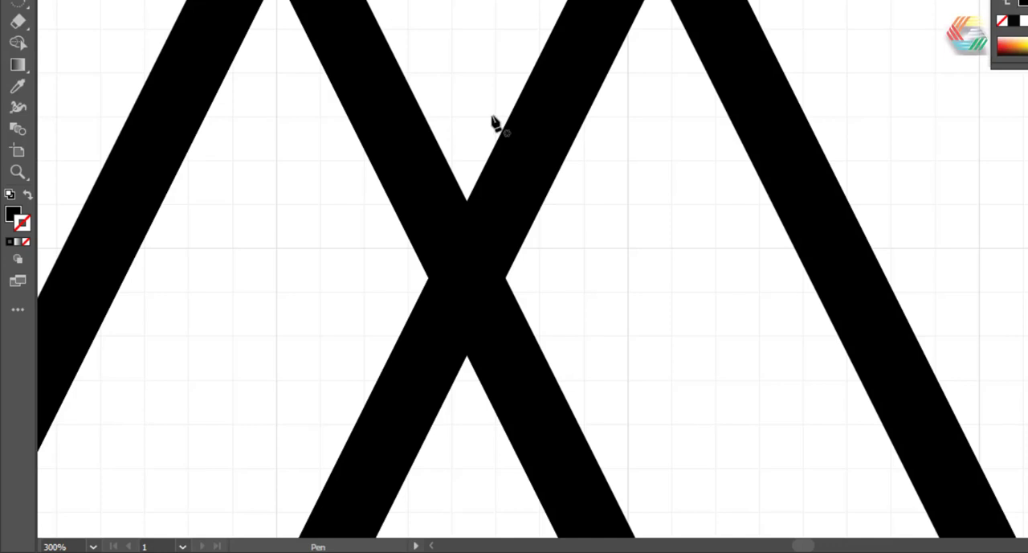
click(492, 117)
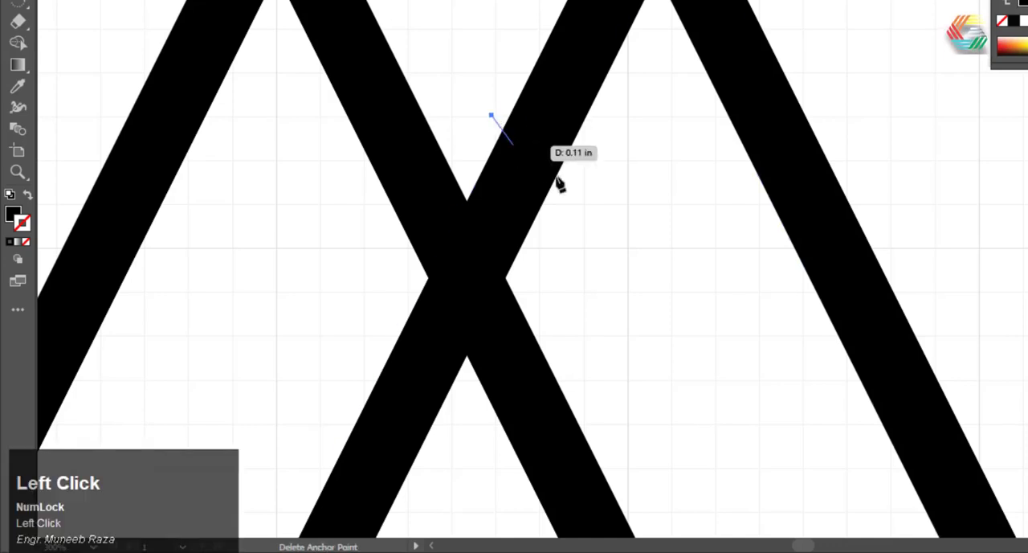
click(566, 257)
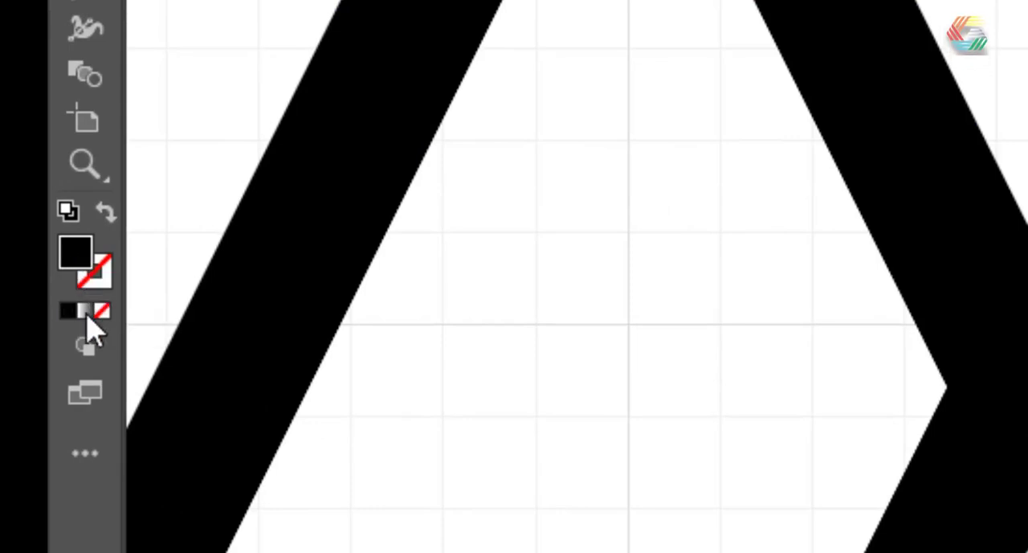
click(100, 309)
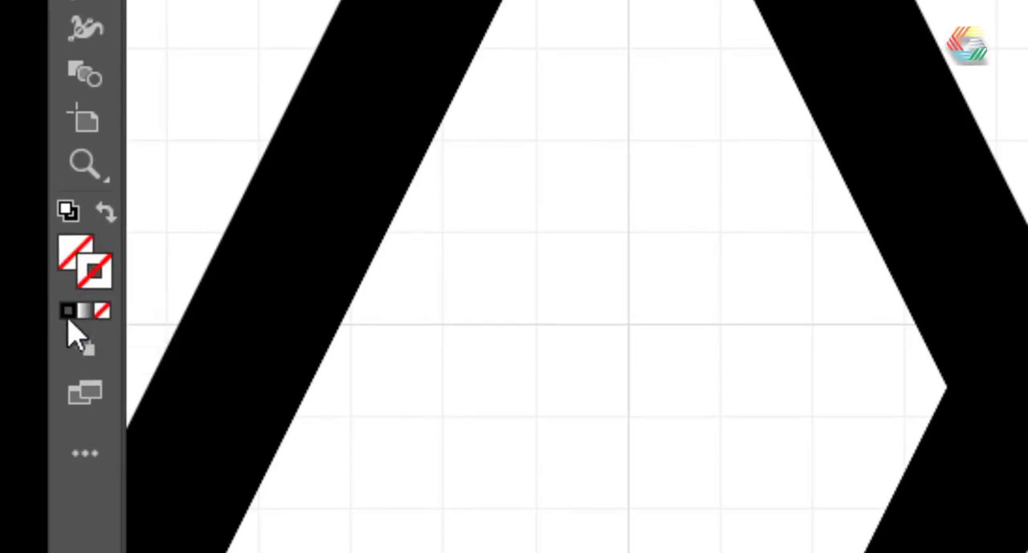
click(66, 312)
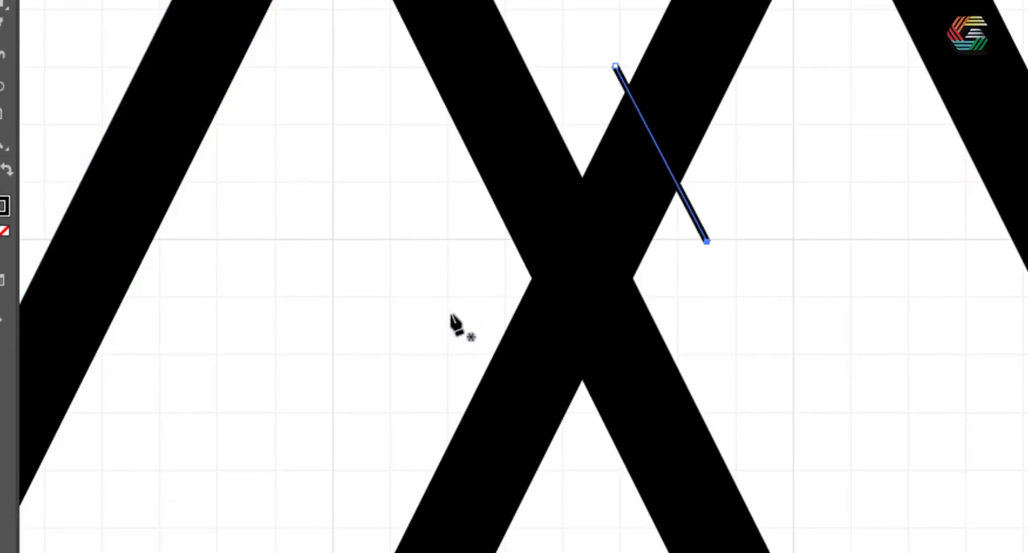
Draw a Pen line about 0.48 in long across the right triangle's left side, below the upper crossing
click(450, 313)
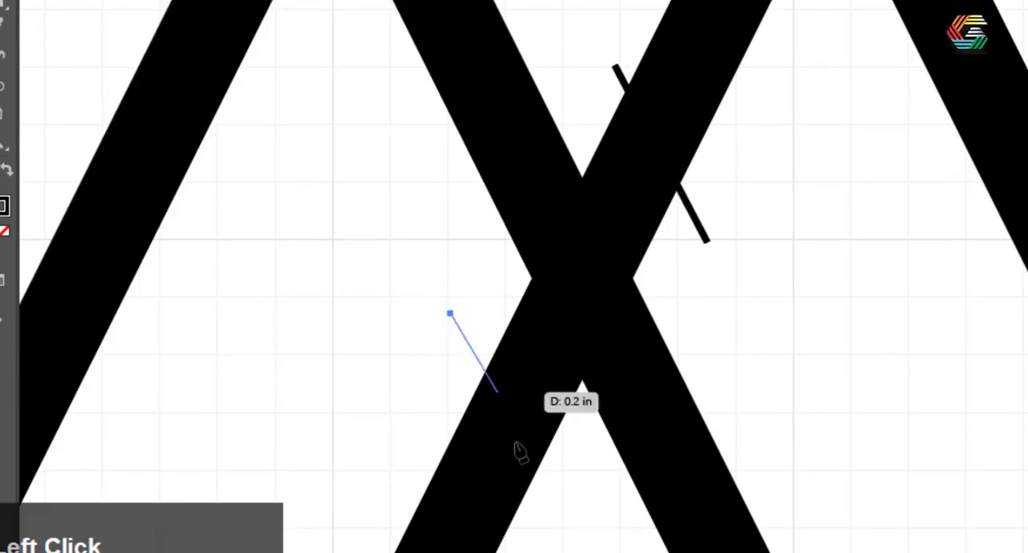
click(553, 523)
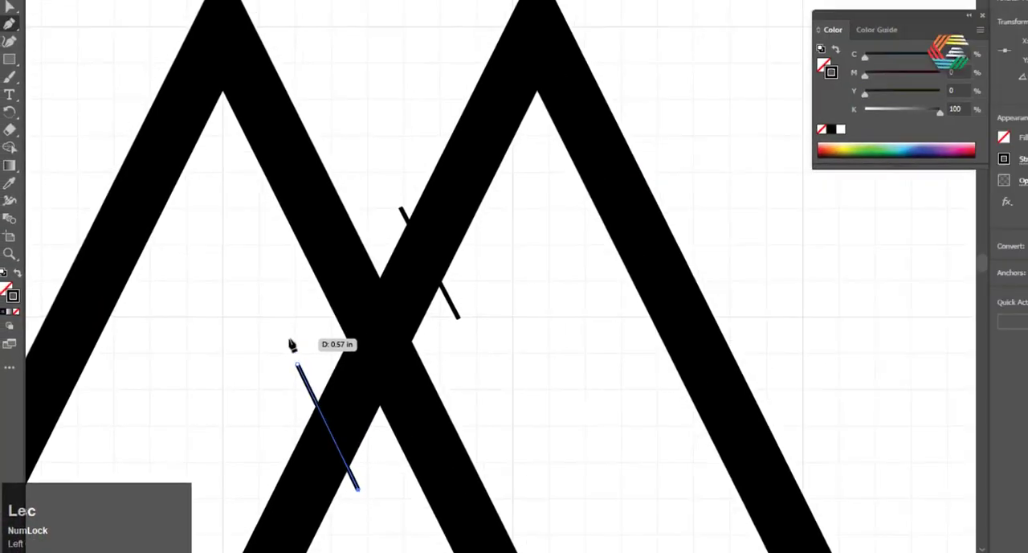
Draw a horizontal Pen line across the slanted band just above the lower-right crossing
scroll(434, 273, down, 2)
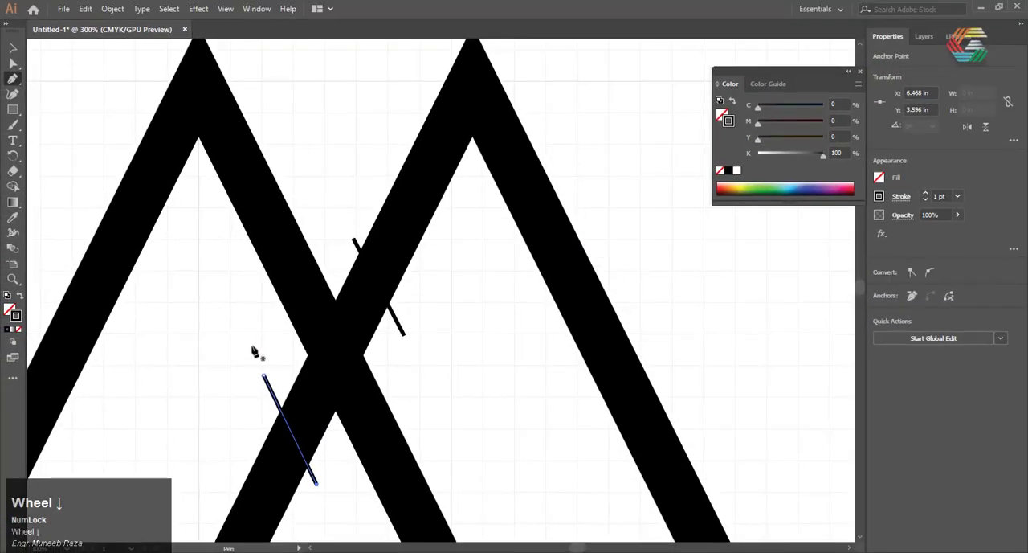
scroll(241, 334, down, 2)
scroll(265, 385, down, 3)
scroll(313, 474, up, 2)
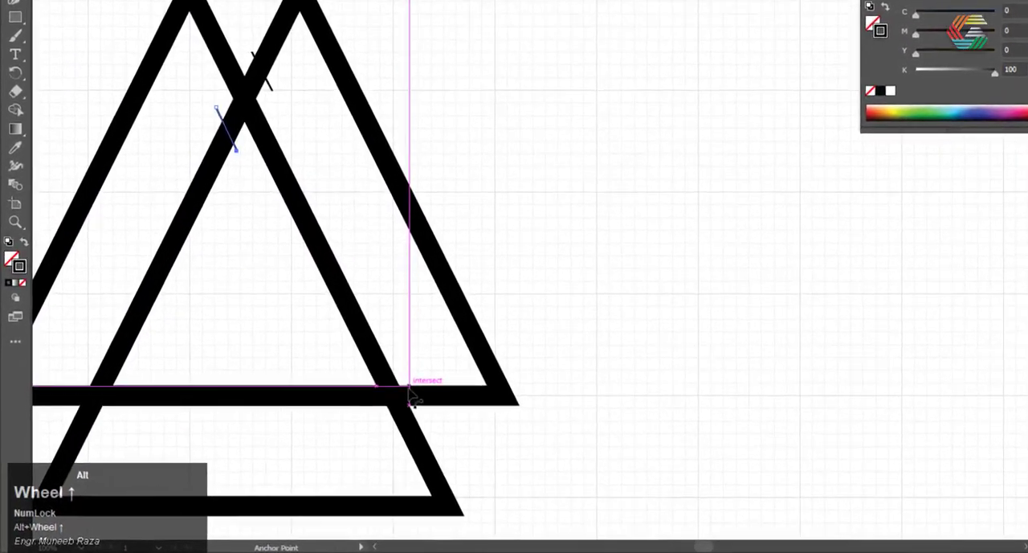
scroll(412, 395, up, 1)
scroll(410, 386, down, 4)
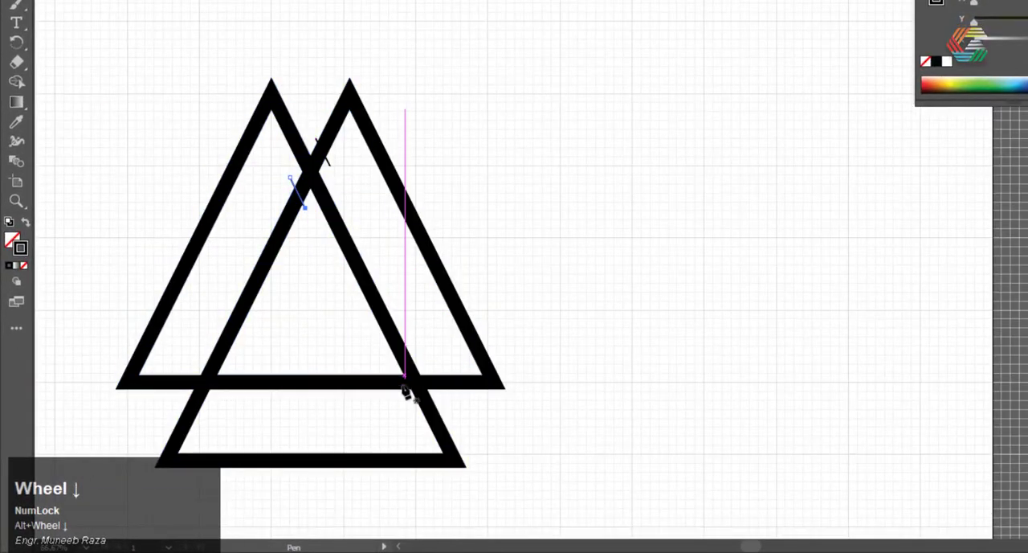
scroll(405, 392, up, 3)
scroll(378, 261, up, 1)
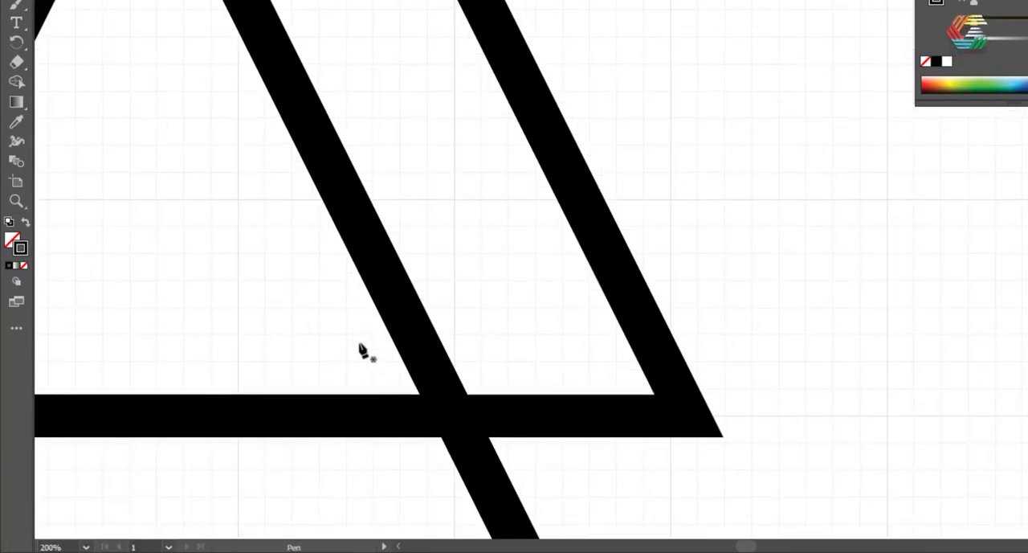
click(358, 344)
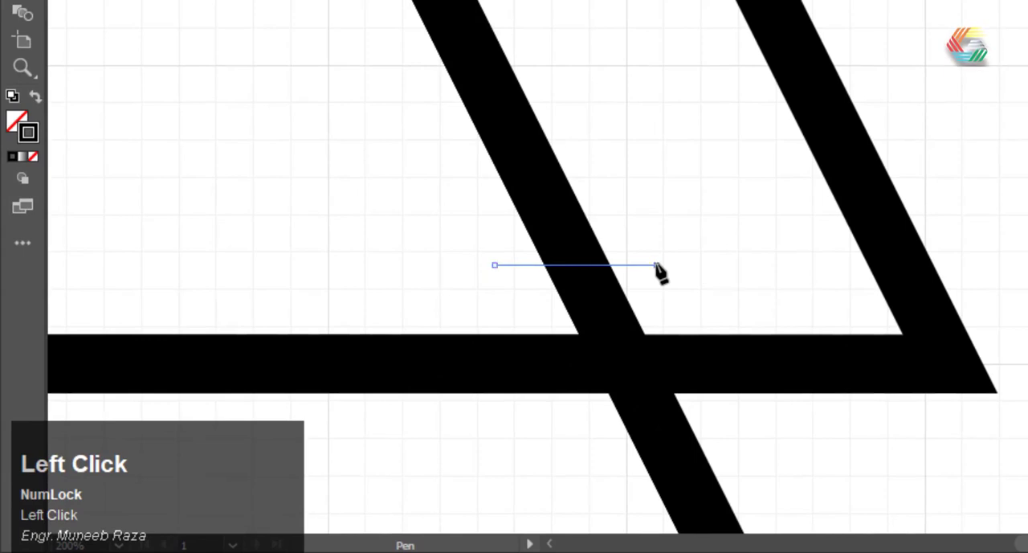
click(658, 264)
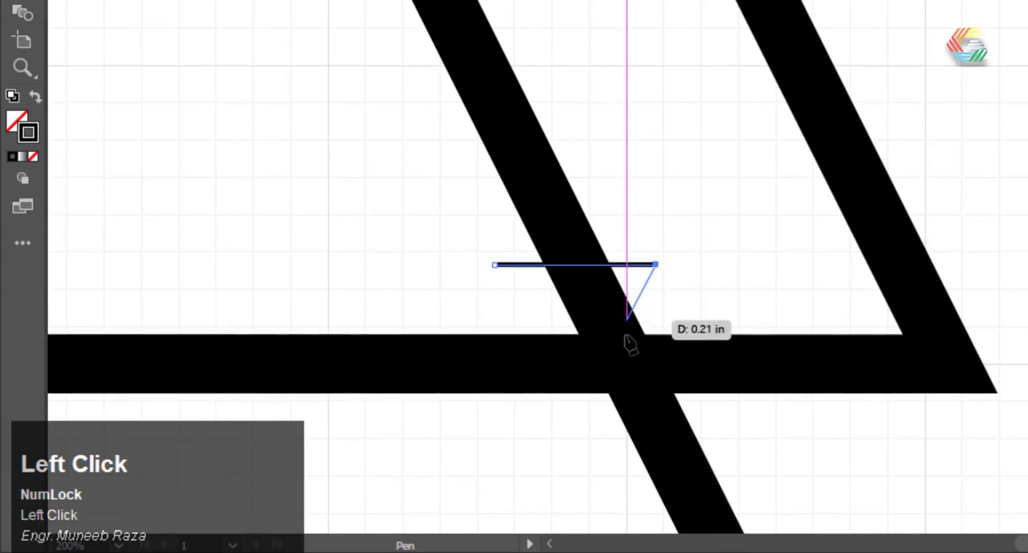
Draw a second horizontal Pen line across the slanted band just below the lower-right crossing
scroll(562, 322, down, 1)
scroll(574, 384, up, 1)
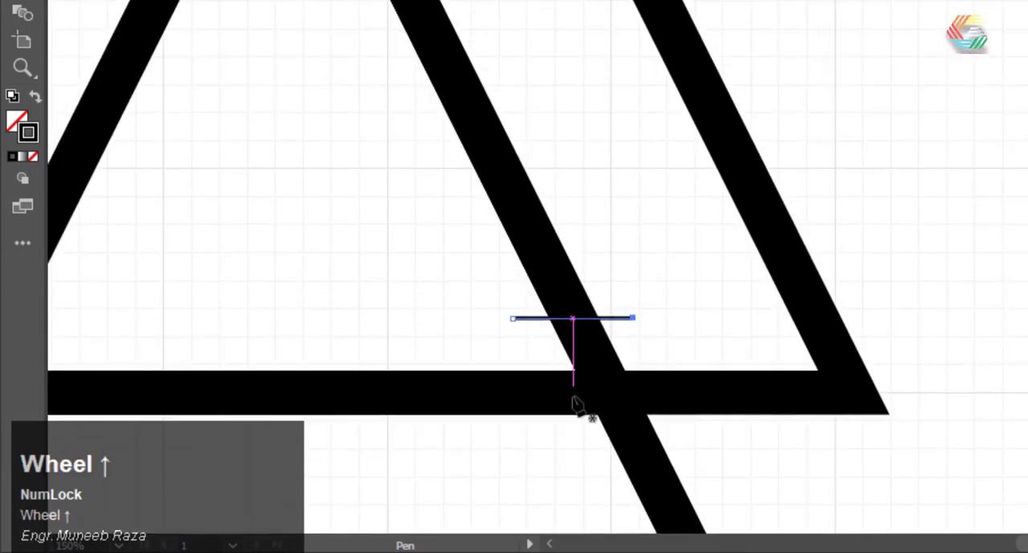
alt+scroll(574, 464, up, 2)
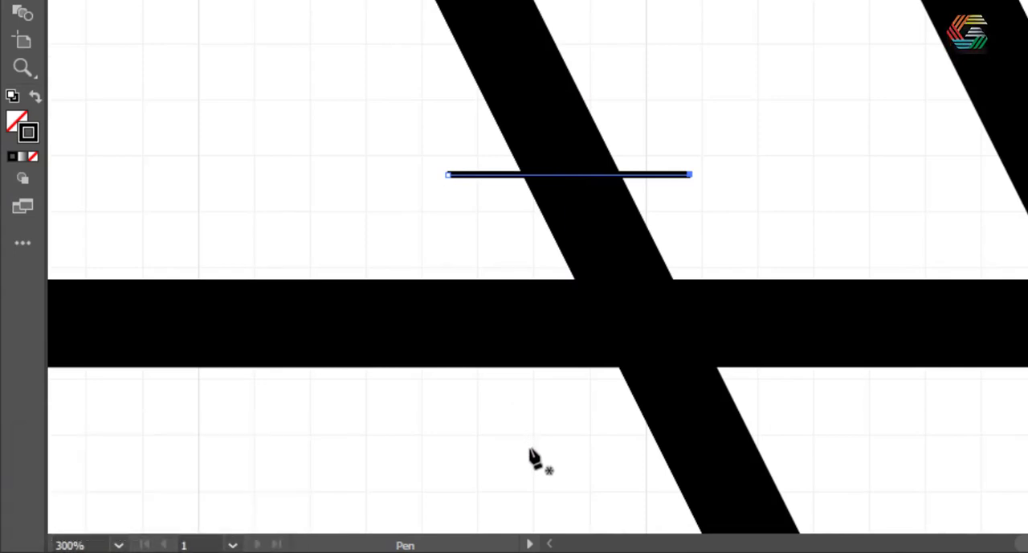
click(561, 454)
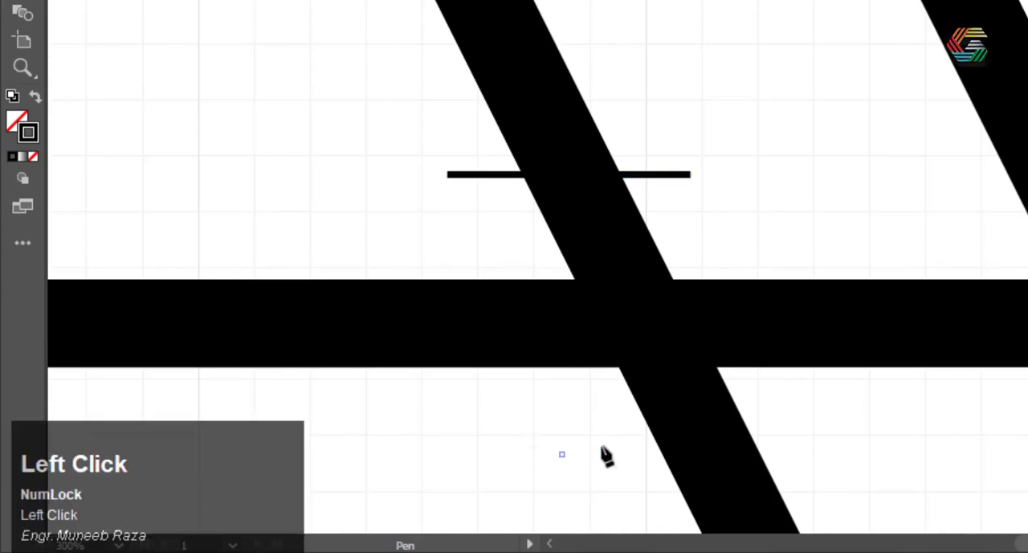
click(807, 454)
key(Escape)
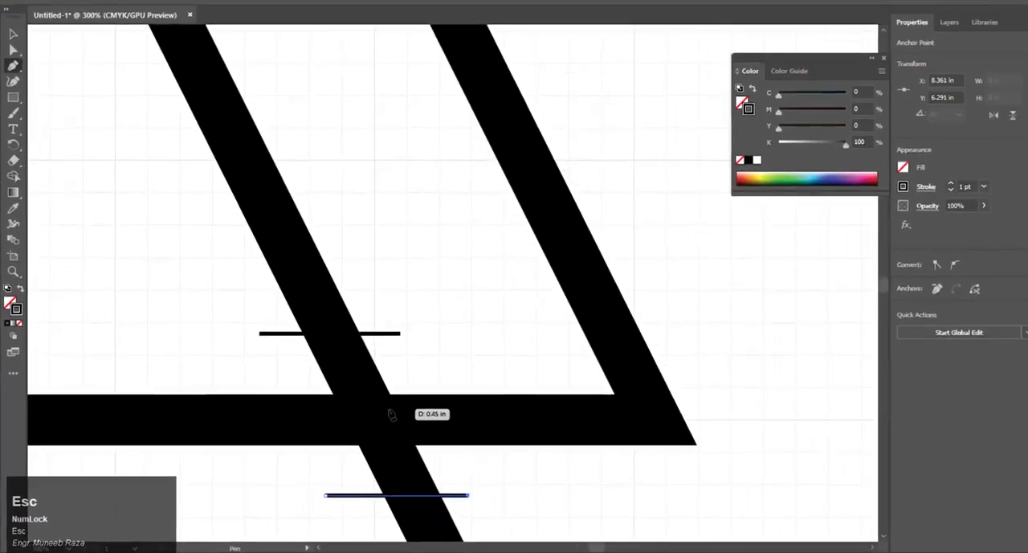
Draw a slanted Pen line across the horizontal band to the right of the lower-left crossing, parallel to the crossing band
alt+scroll(389, 414, down, 4)
alt+scroll(159, 426, up, 3)
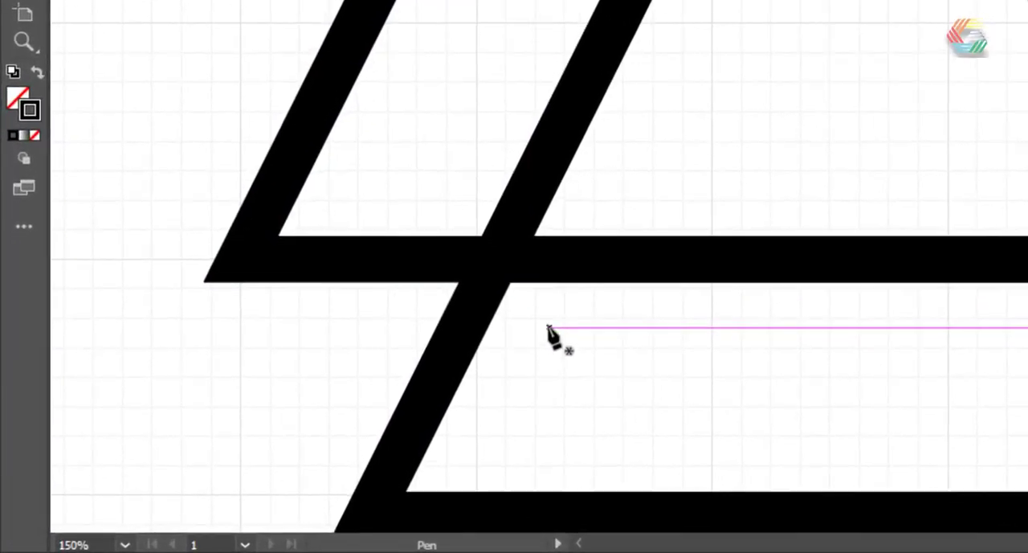
click(541, 327)
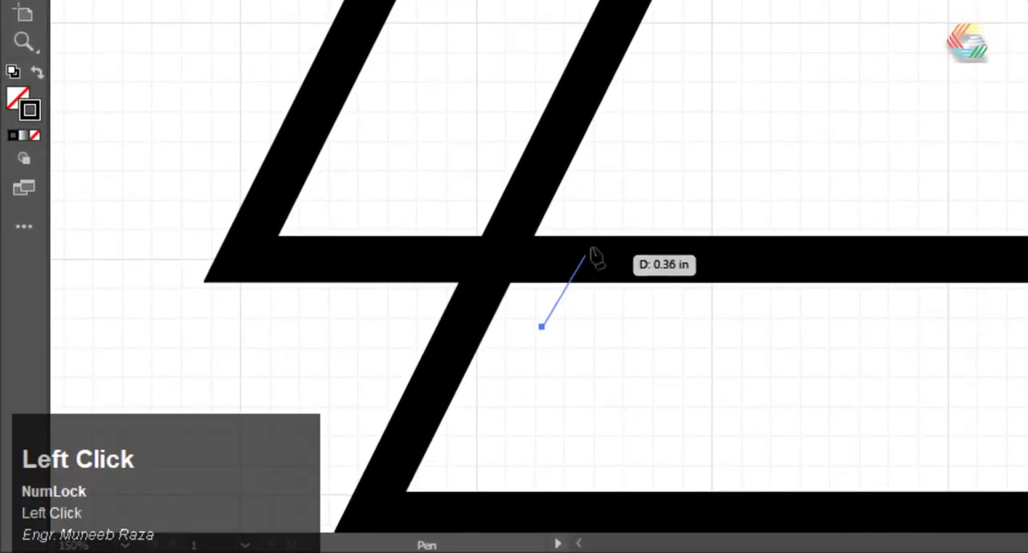
click(601, 209)
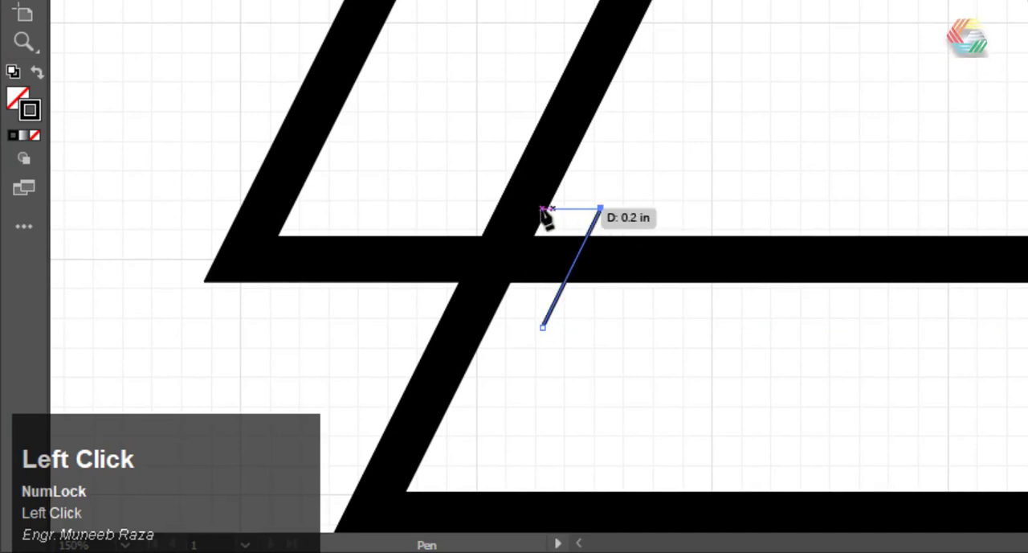
key(Escape)
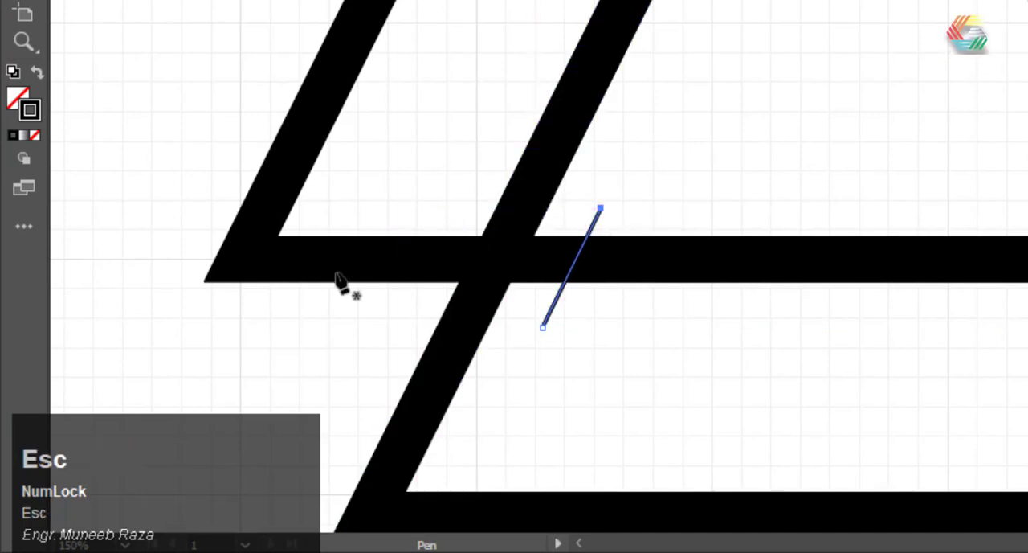
Draw a matching slanted Pen line about 0.57 in long across the horizontal band to the left of the lower-left crossing
click(385, 315)
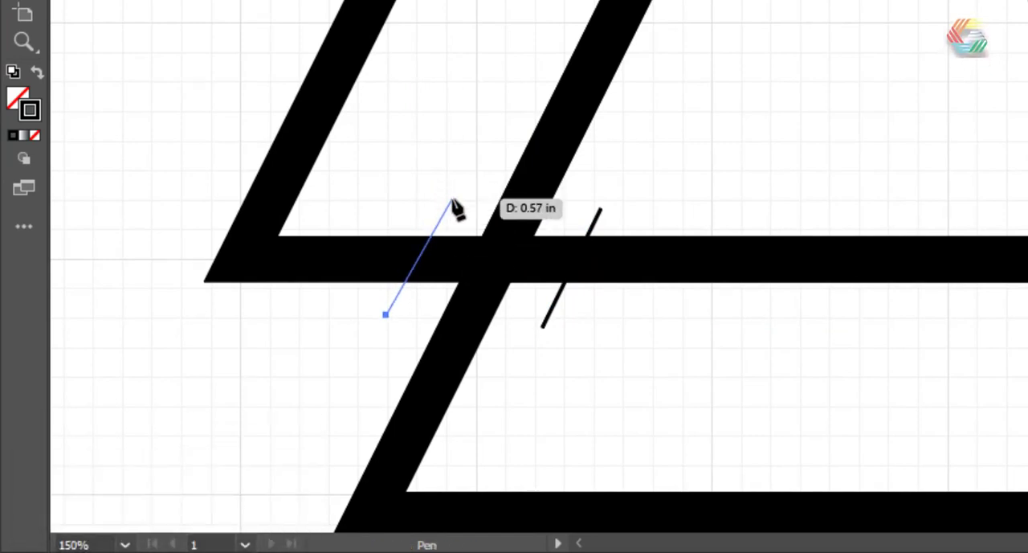
click(448, 201)
key(Escape)
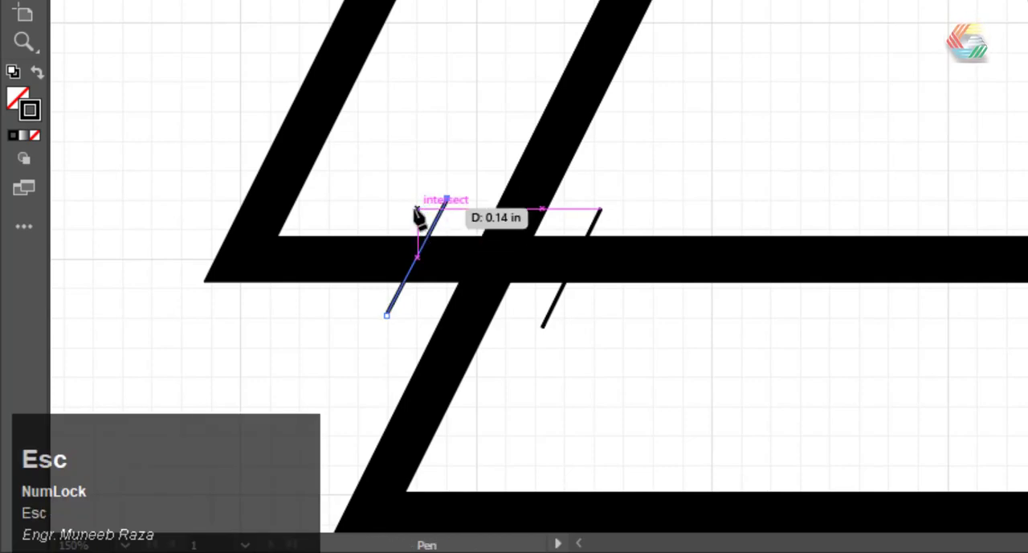
scroll(418, 217, down, 3)
scroll(426, 233, up, 1)
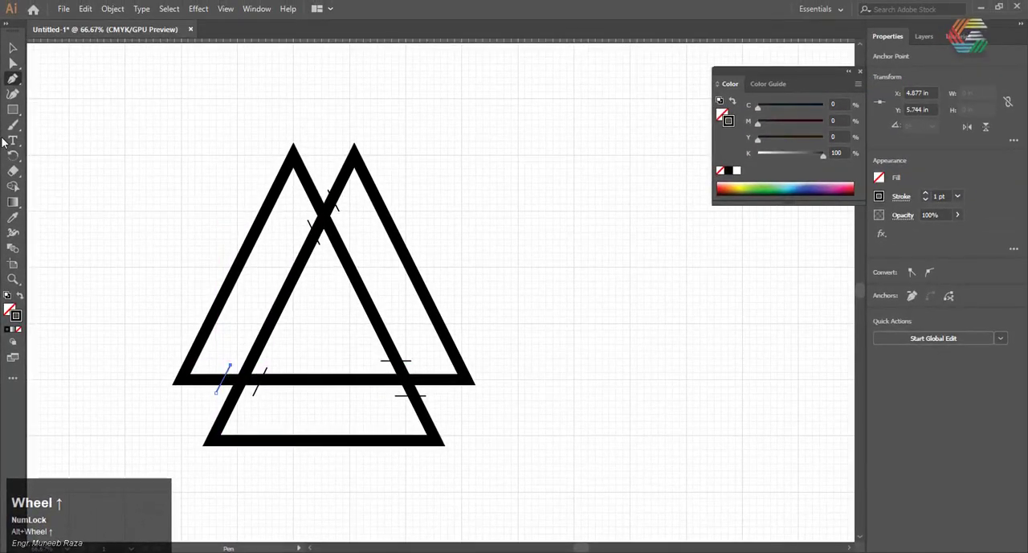
click(146, 227)
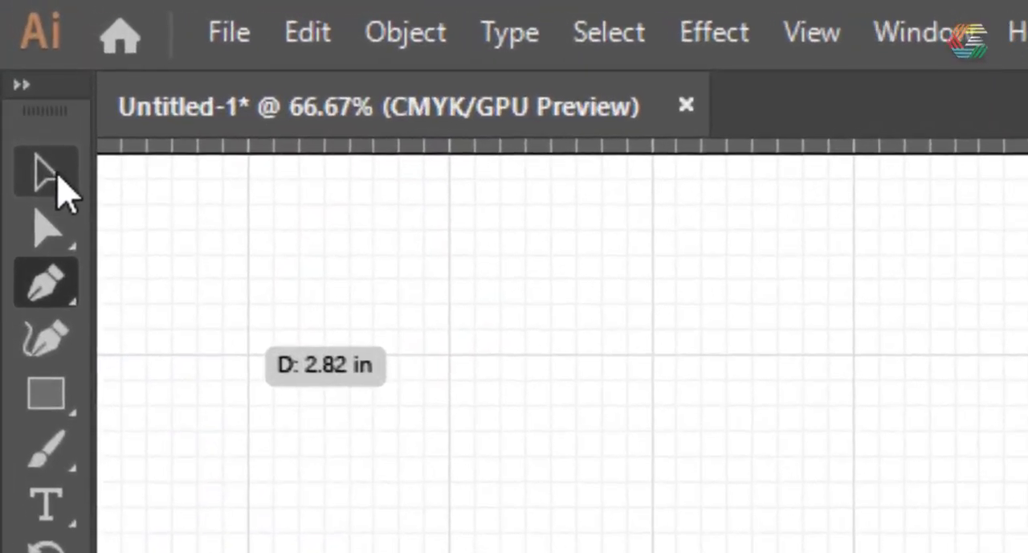
click(13, 48)
click(599, 375)
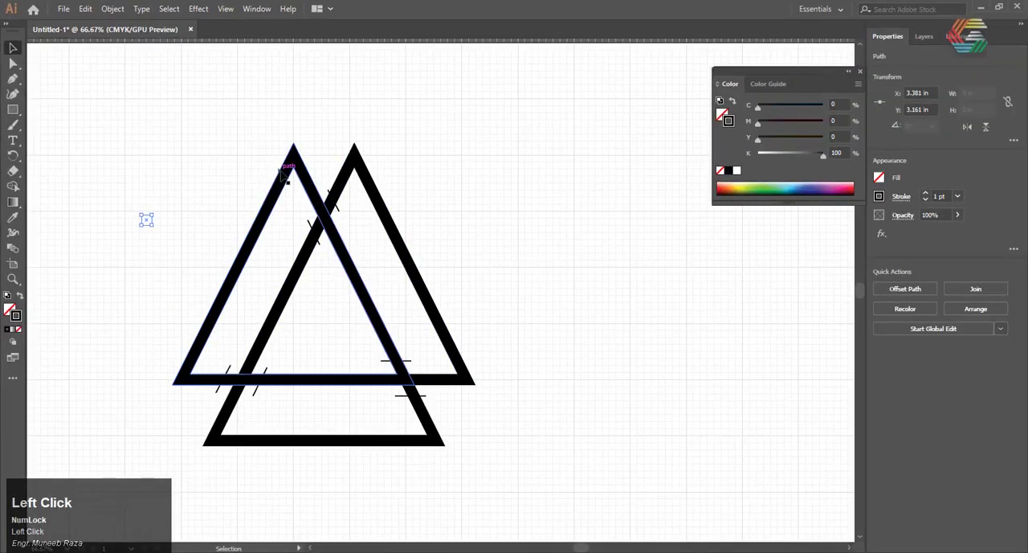
click(387, 118)
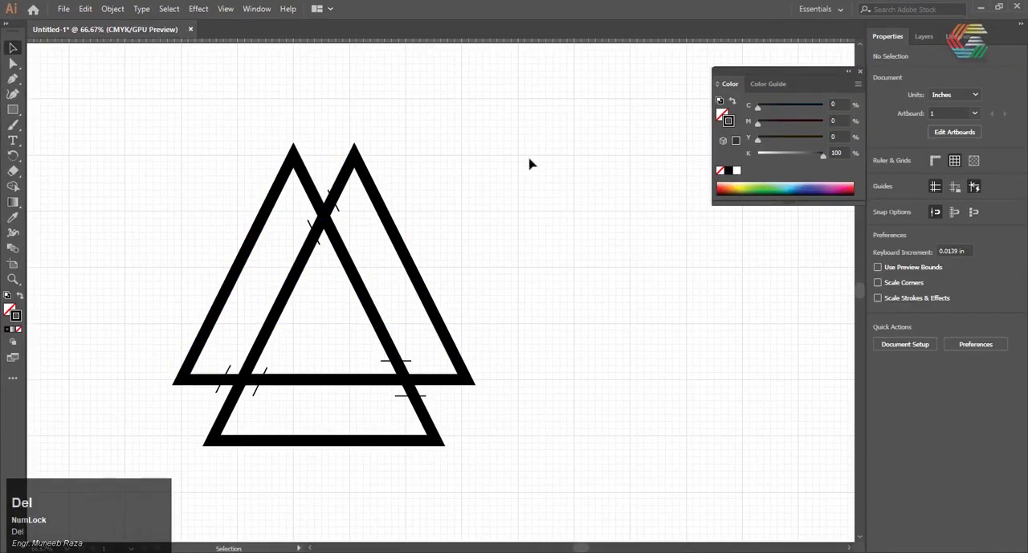
Select the triangles and all cut lines, and remove the band pieces on both sides of the upper crossing with Shape Builder
drag(164, 496, 159, 474)
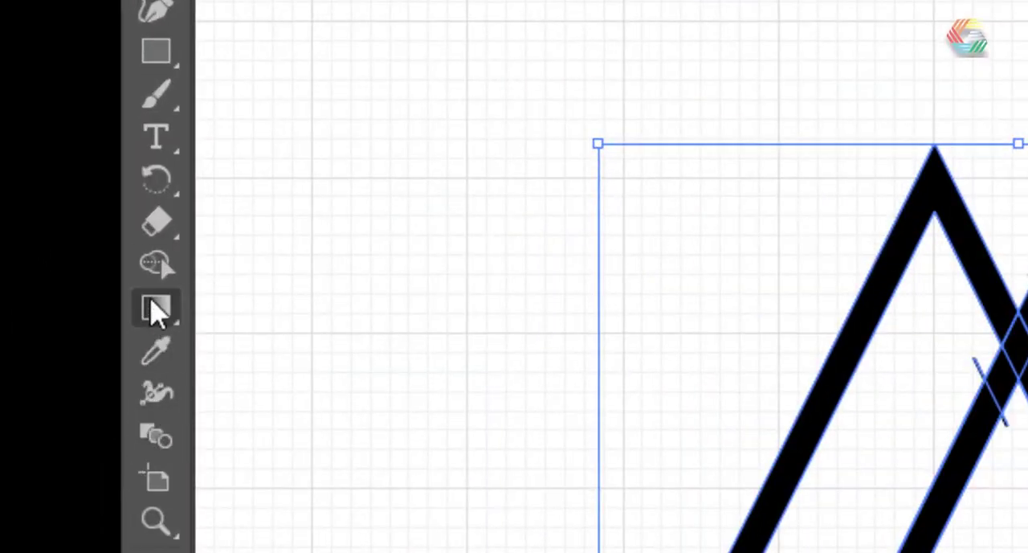
click(161, 261)
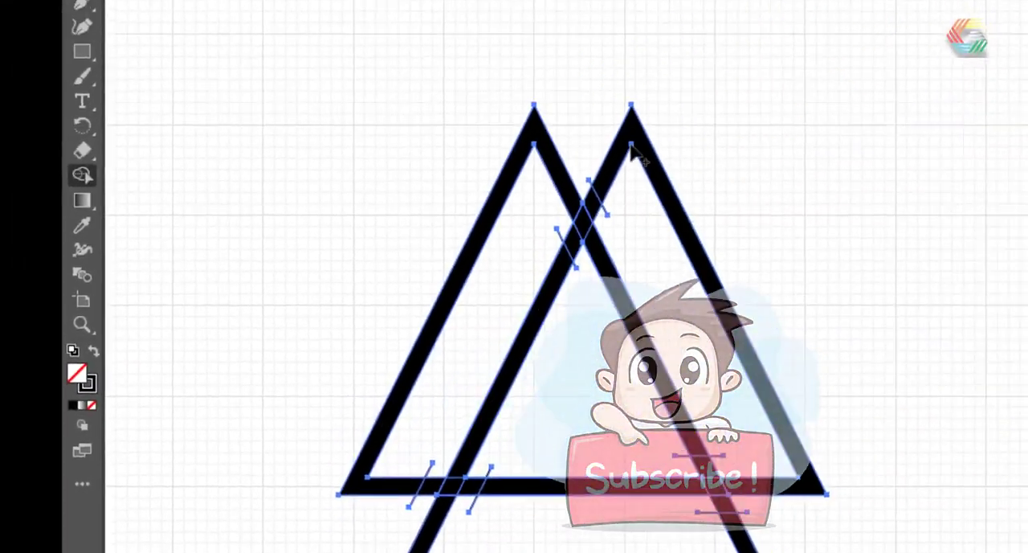
scroll(583, 211, up, 5)
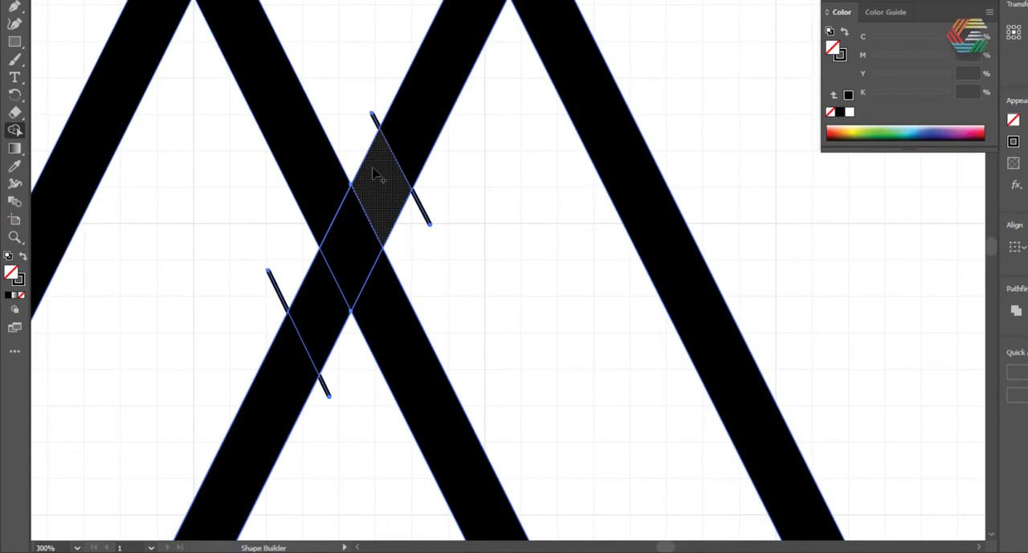
click(374, 174)
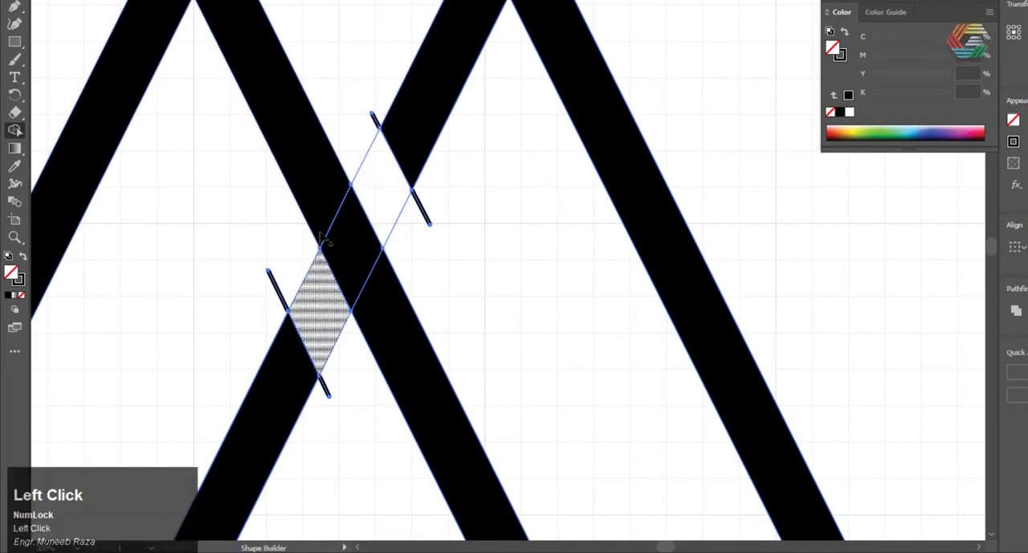
Remove the slanted band's pieces above and below the lower-right crossing with Shape Builder
alt+scroll(321, 239, down, 3)
alt+scroll(305, 218, down, 2)
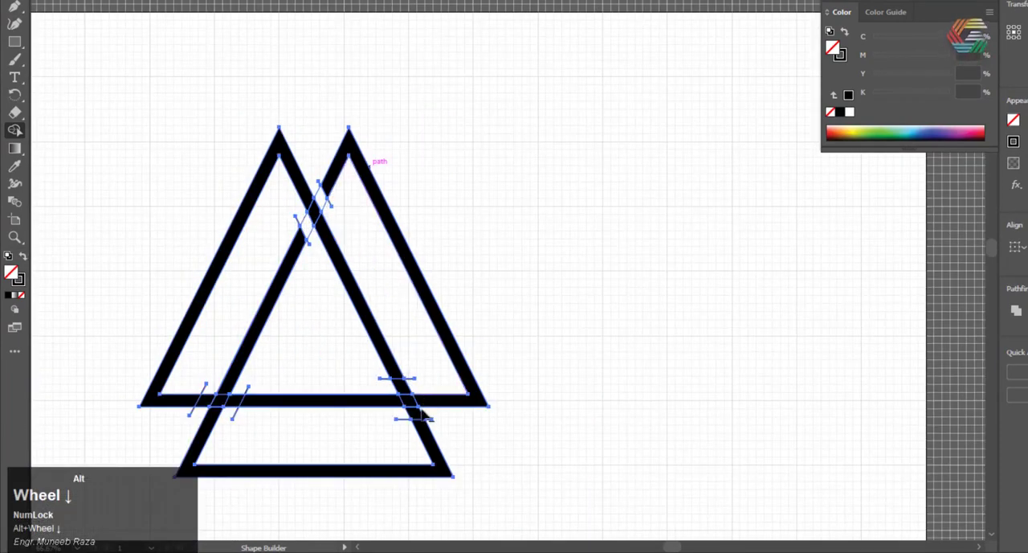
alt+scroll(426, 415, up, 5)
click(404, 387)
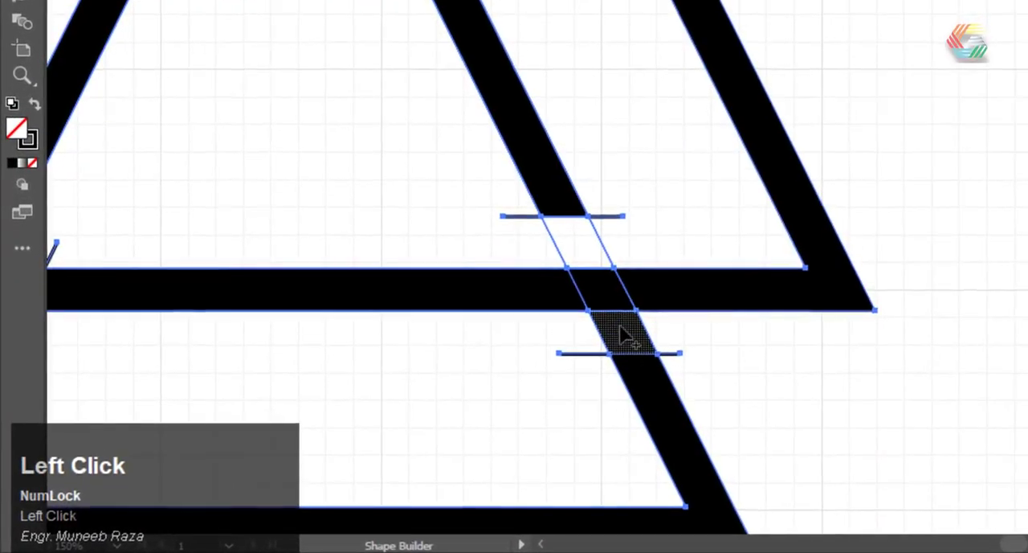
click(619, 324)
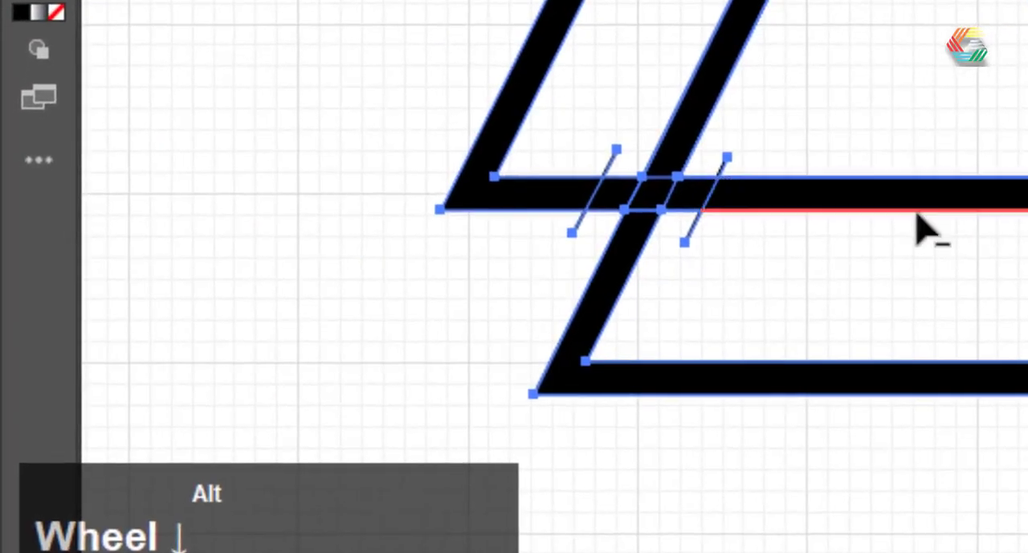
Remove the horizontal band's pieces on both sides of the lower-left crossing with Shape Builder
alt+scroll(336, 284, up, 3)
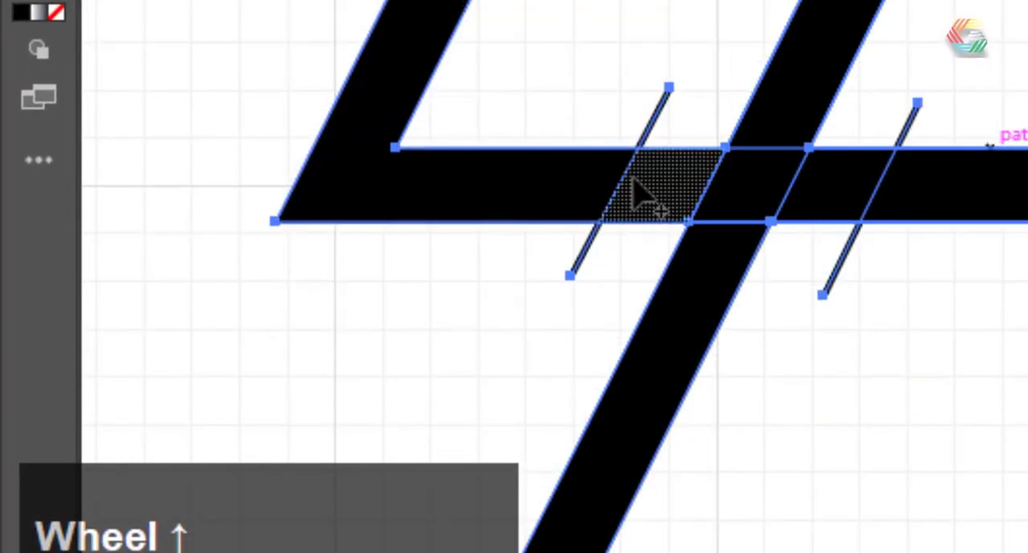
click(639, 176)
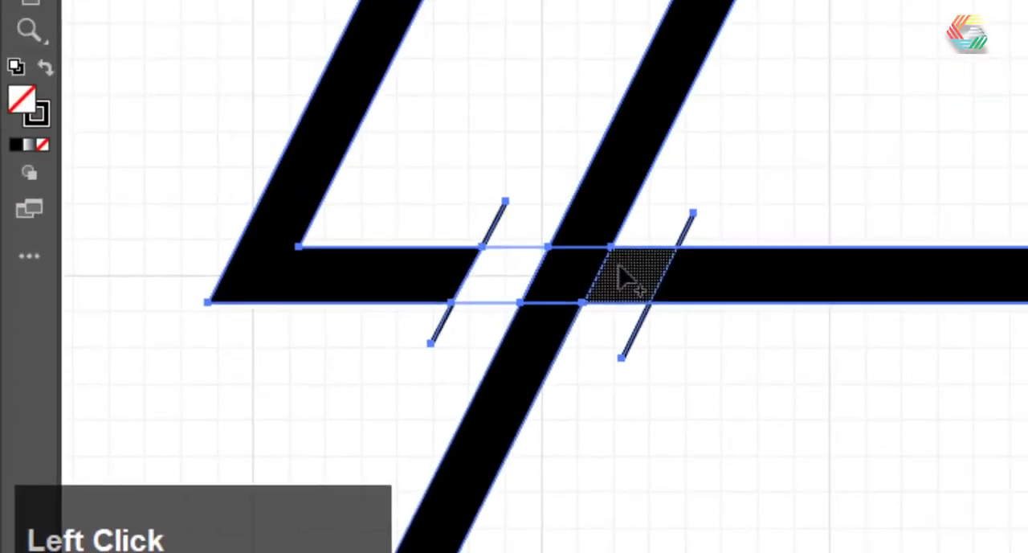
click(829, 182)
alt+scroll(956, 78, down, 1)
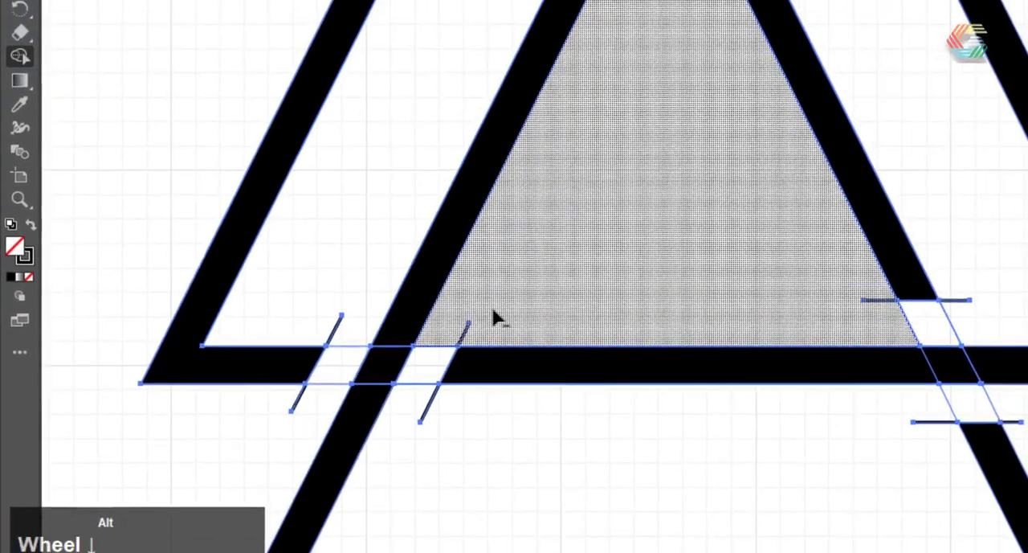
alt+scroll(314, 345, up, 3)
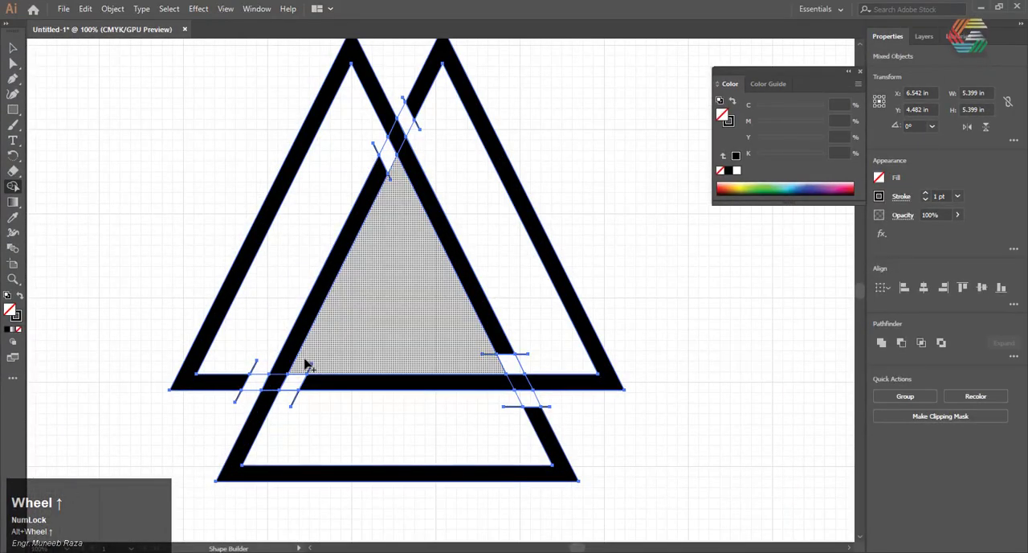
click(310, 369)
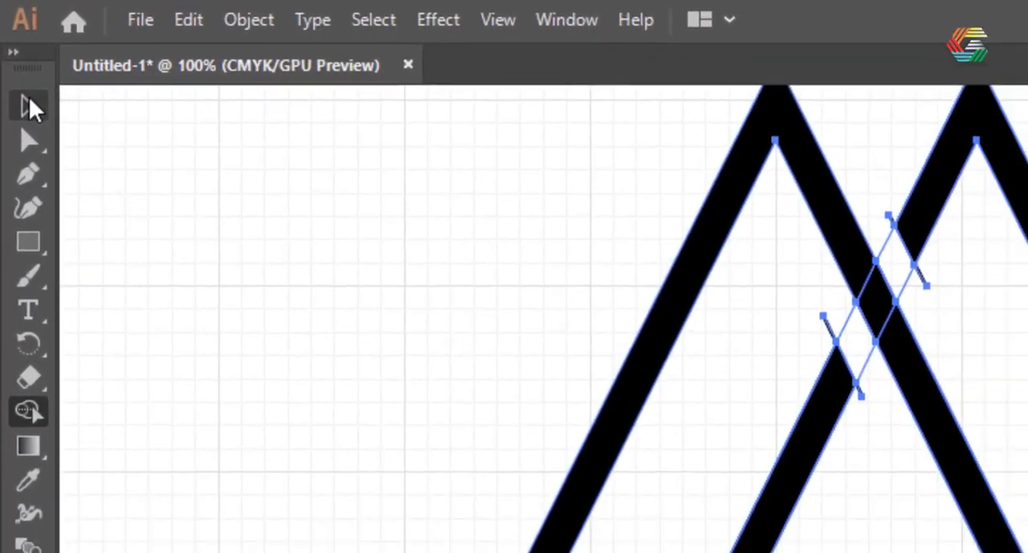
Deselect the artwork and delete both leftover ends of the cut line above the upper crossing
click(13, 48)
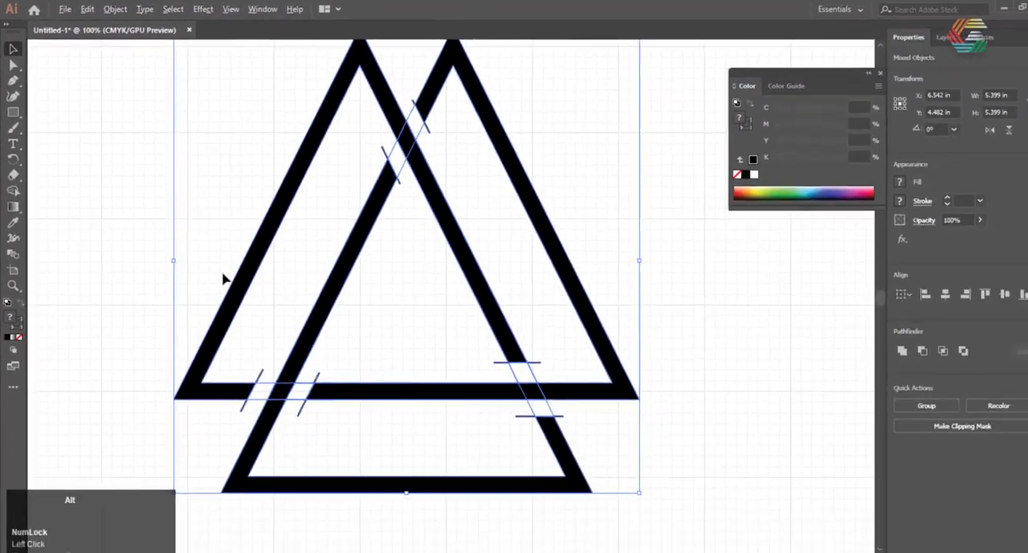
alt+scroll(294, 361, down, 1)
click(716, 340)
alt+scroll(414, 175, up, 1)
alt+scroll(563, 289, up, 3)
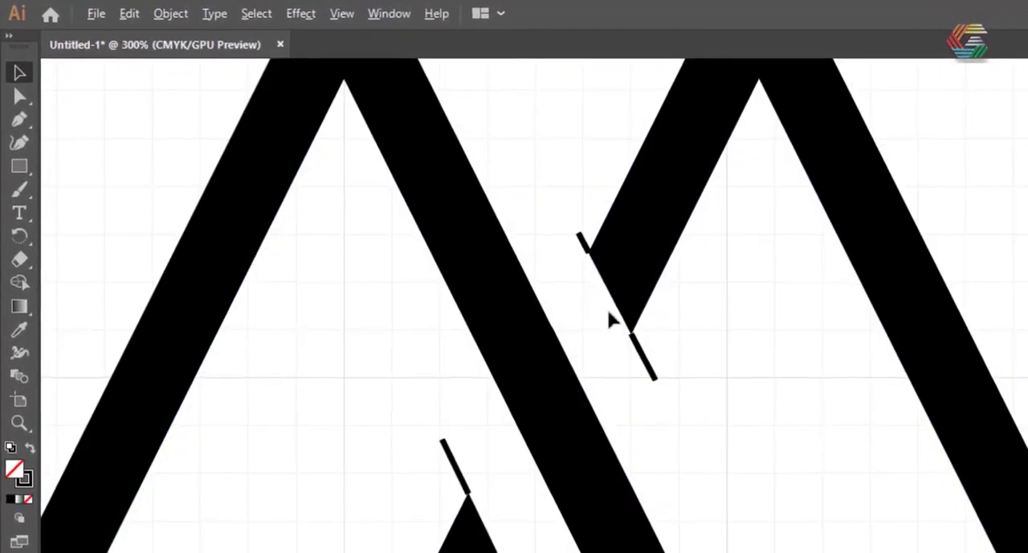
drag(697, 346, 629, 387)
key(Delete)
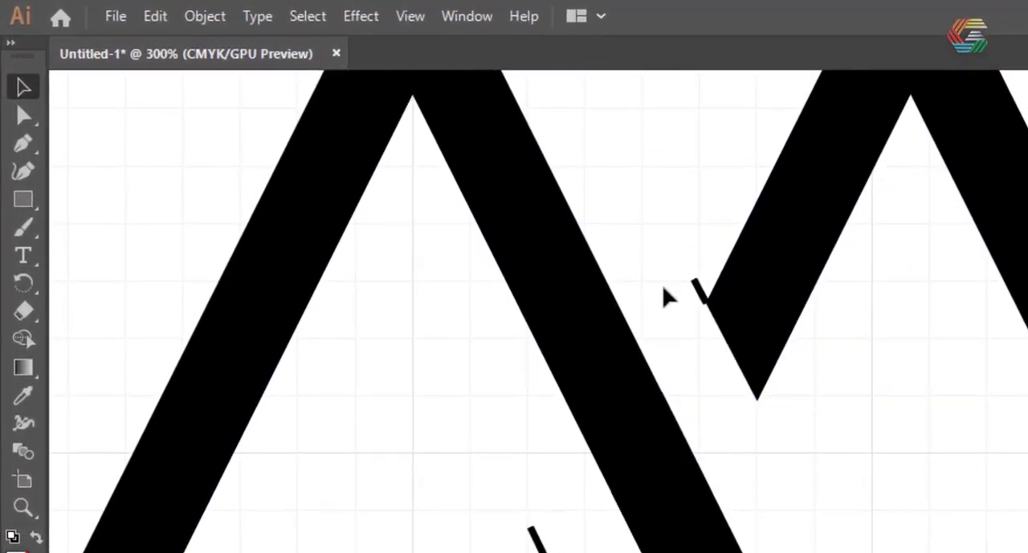
click(697, 290)
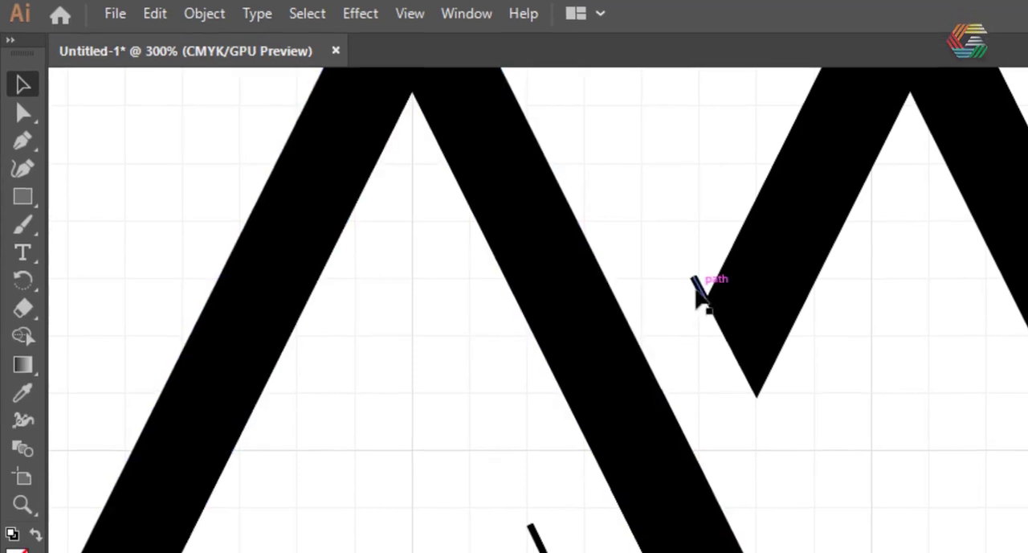
key(Delete)
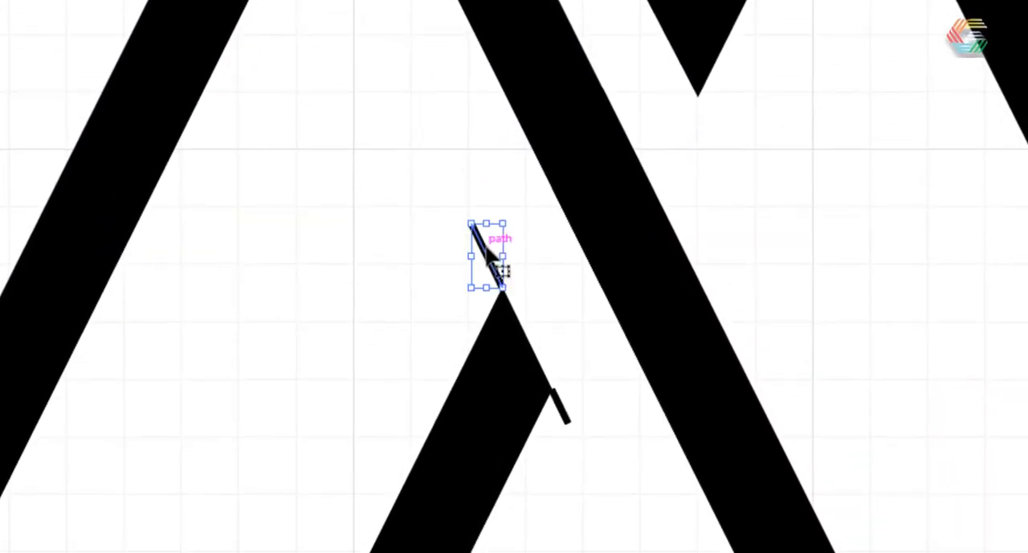
Delete both leftover ends of the cut line below the upper crossing
key(Delete)
click(561, 410)
key(Delete)
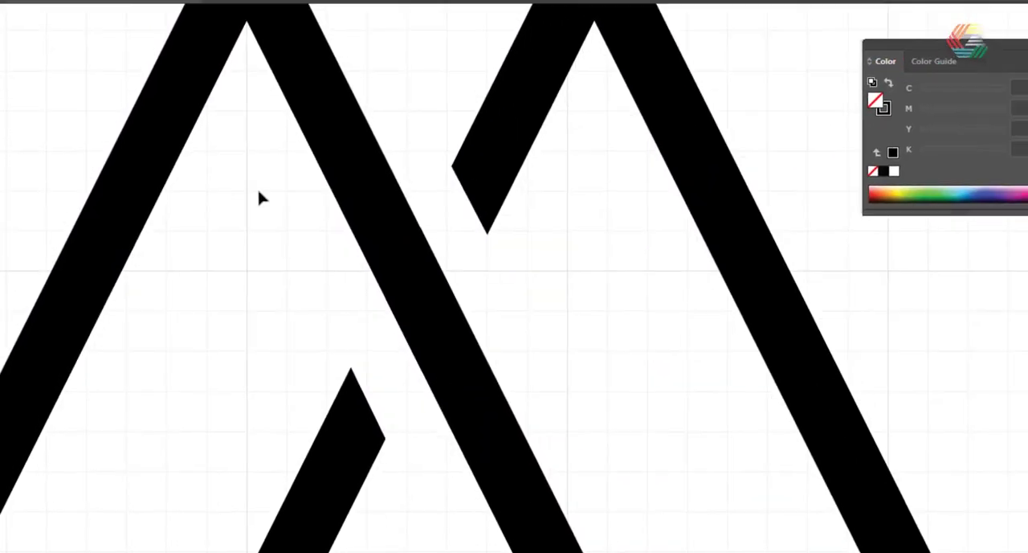
Delete the leftover ends of both cut lines above and below the lower-right crossing
scroll(249, 171, down, 5)
scroll(347, 346, up, 3)
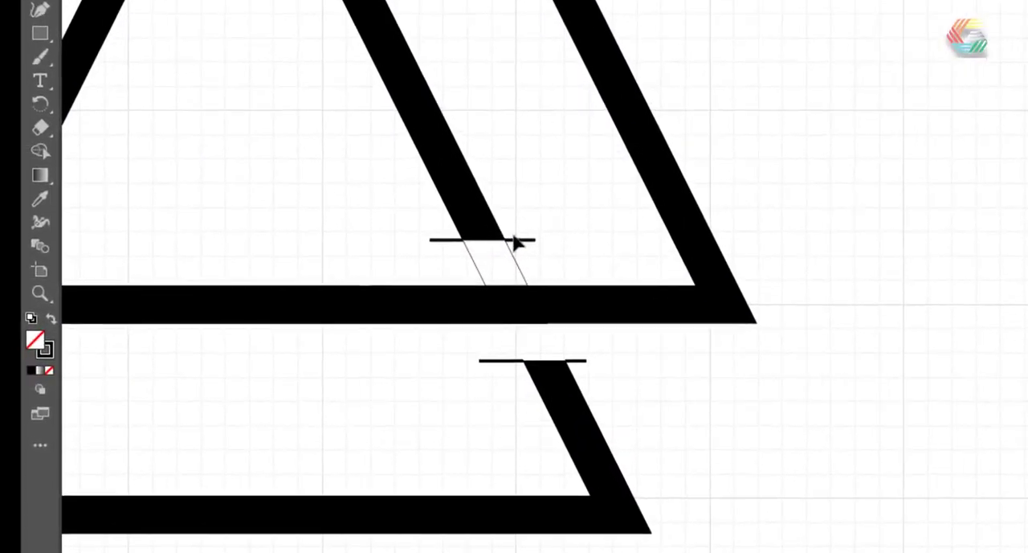
key(ctrl+a)
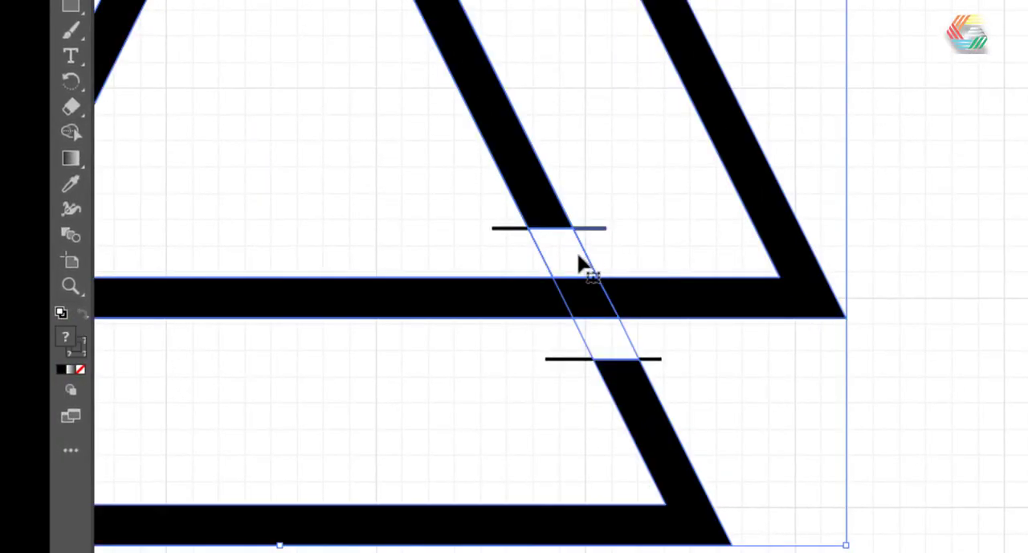
click(651, 175)
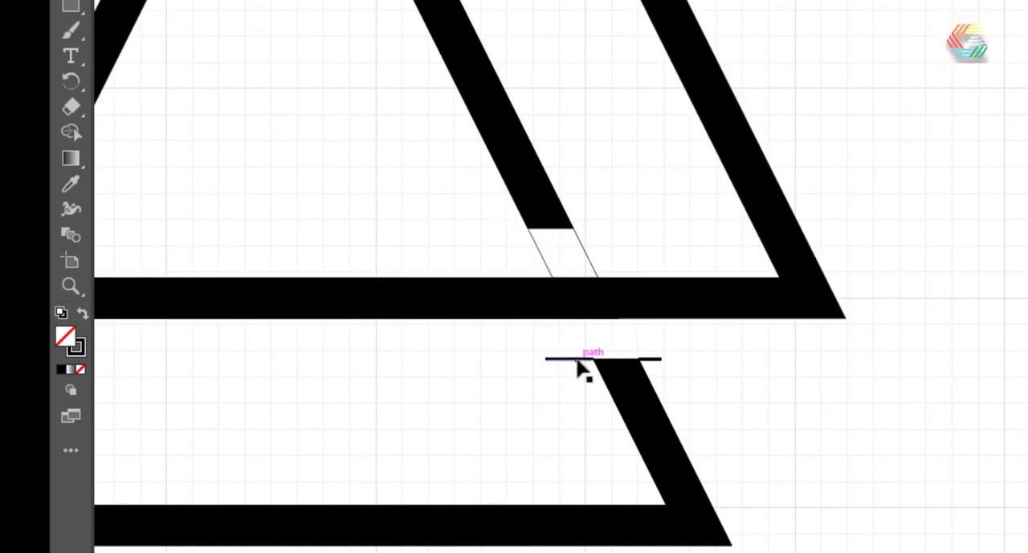
key(Delete)
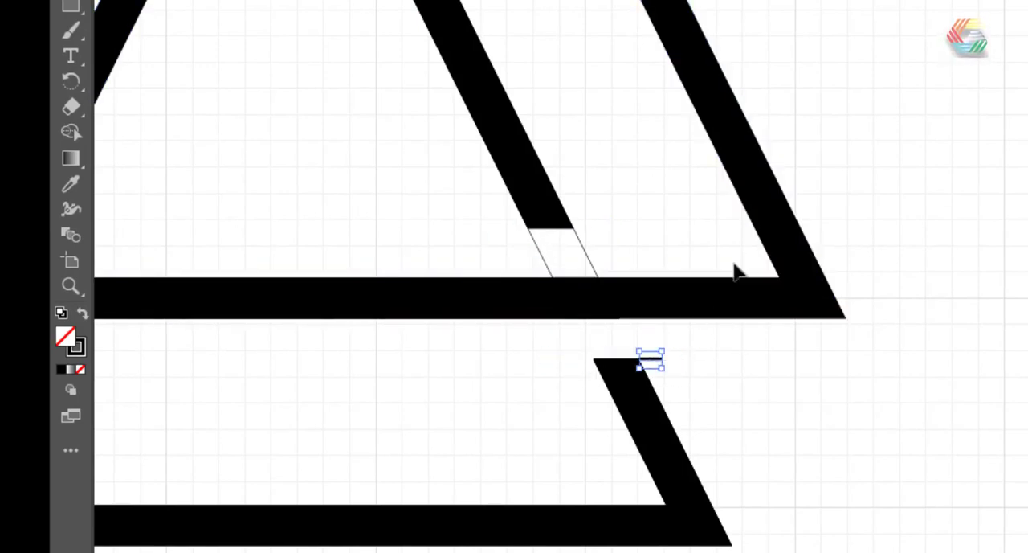
click(580, 241)
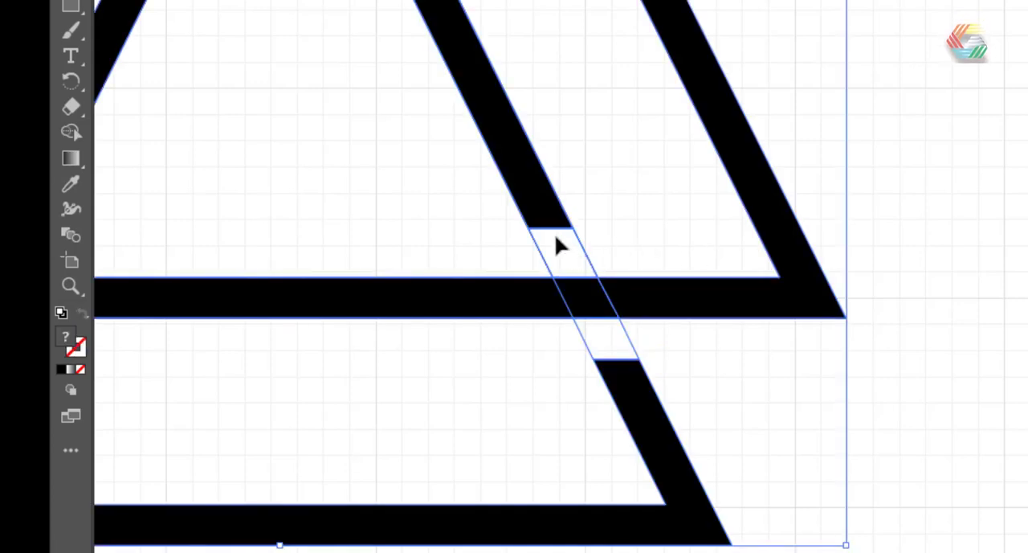
click(906, 416)
Delete the leftover cut line ends around the lower-left crossing and deselect the artwork
scroll(783, 372, down, 5)
scroll(586, 366, up, 8)
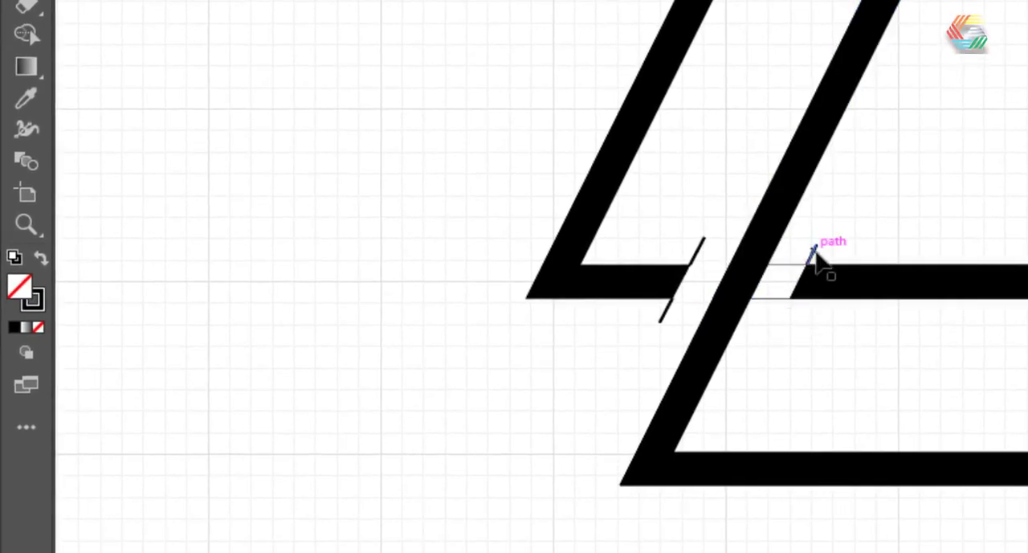
click(679, 293)
key(Delete)
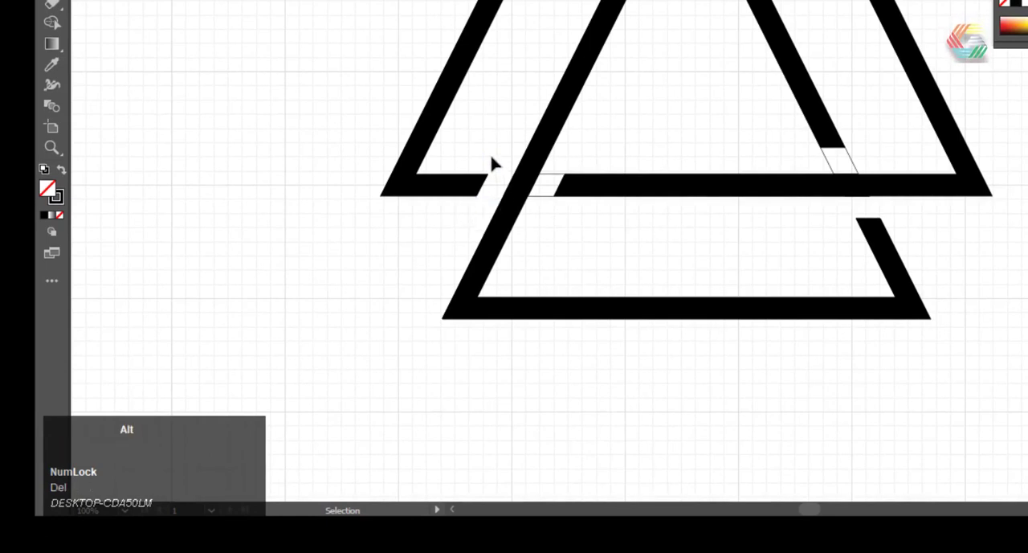
scroll(489, 153, up, 2)
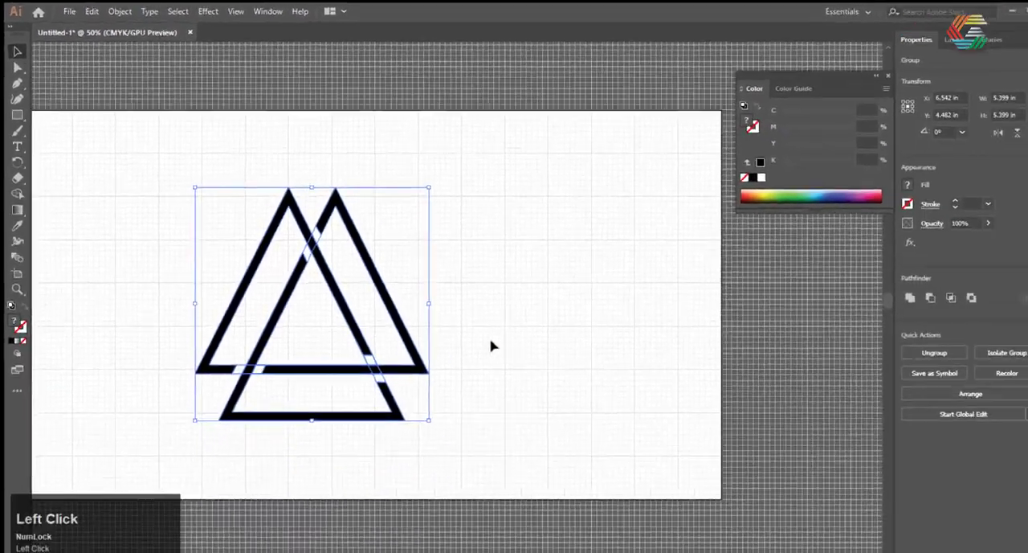
click(491, 347)
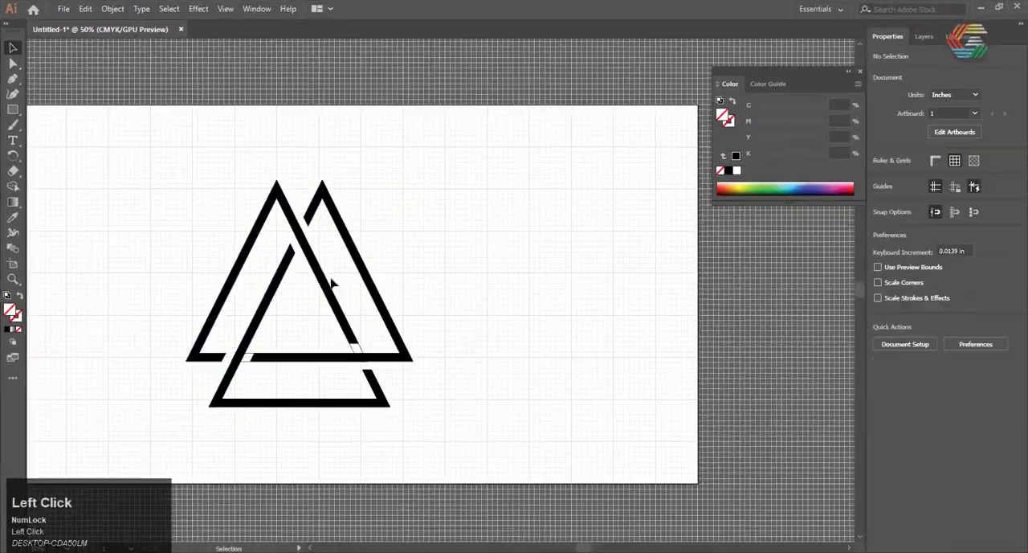
Hide the document grid
scroll(345, 293, down, 2)
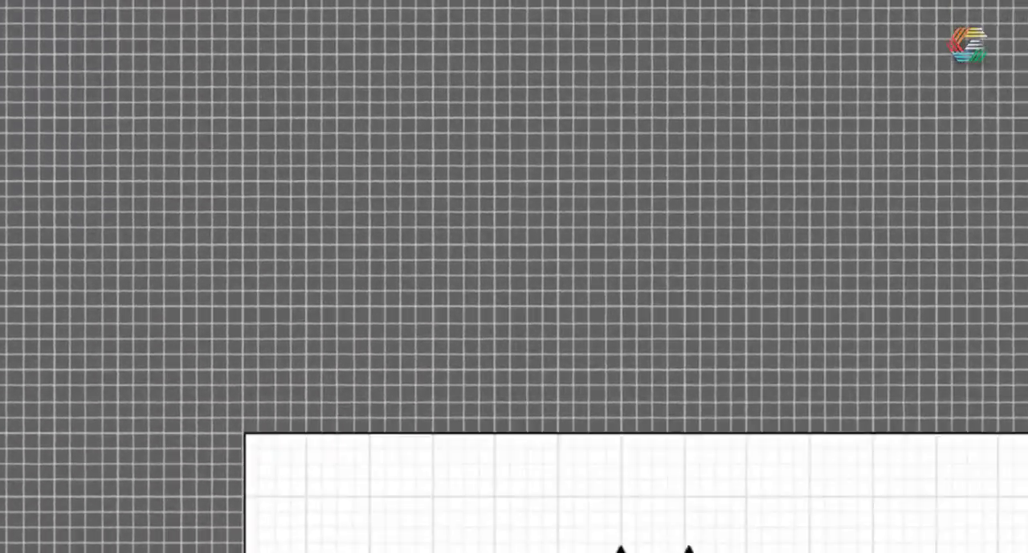
click(462, 4)
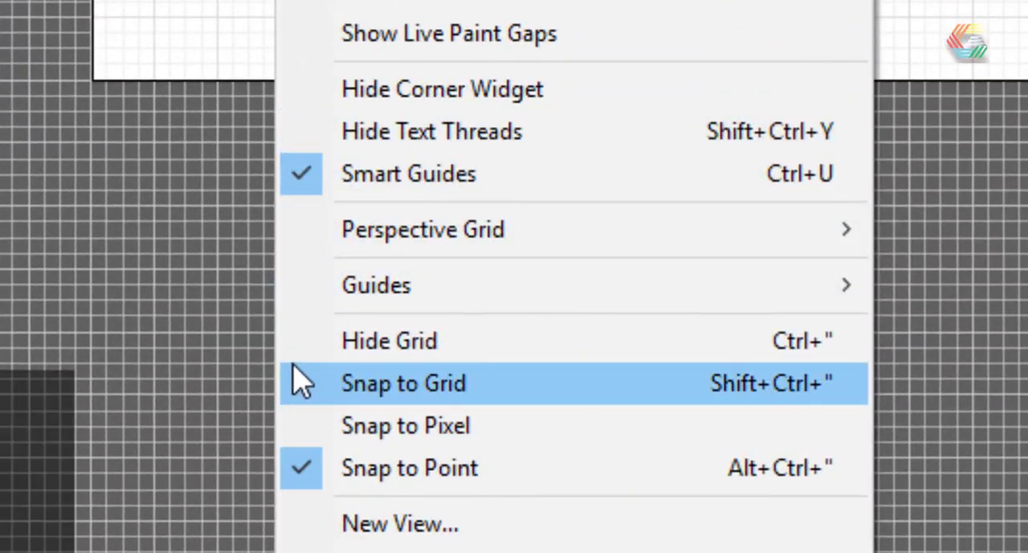
click(296, 341)
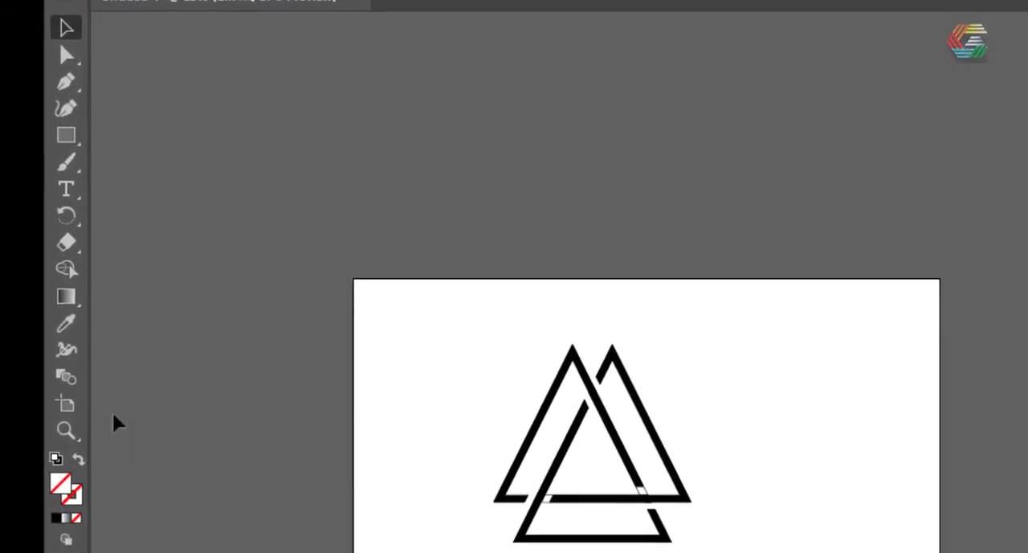
Draw a 16 by 9 in rectangle covering the whole artboard and fill it with a radial gradient
click(67, 136)
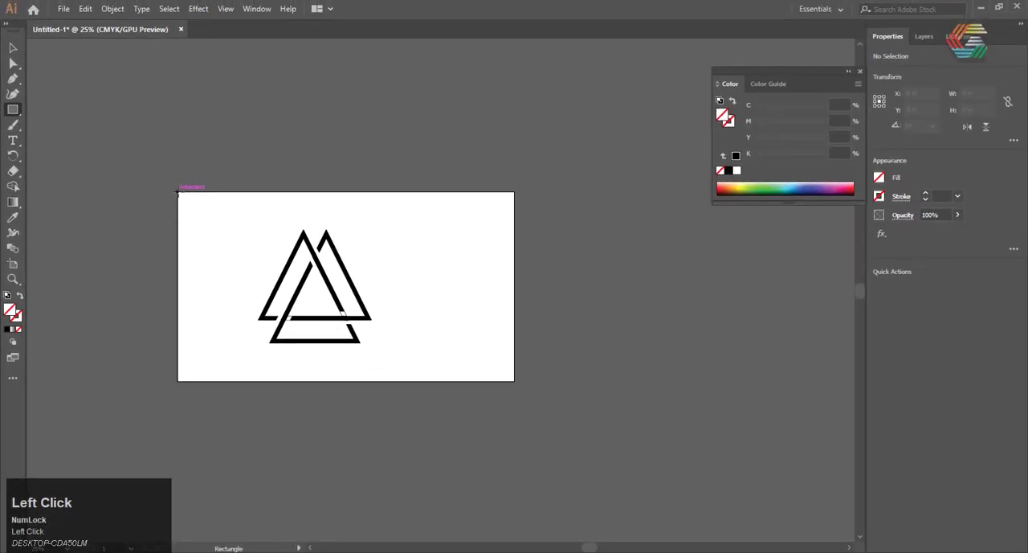
drag(178, 191, 514, 382)
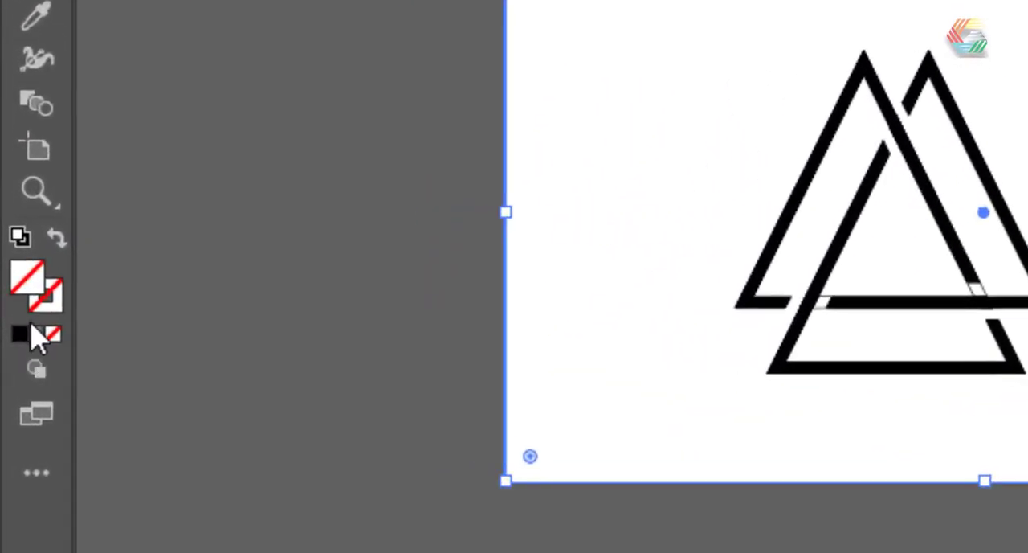
click(40, 344)
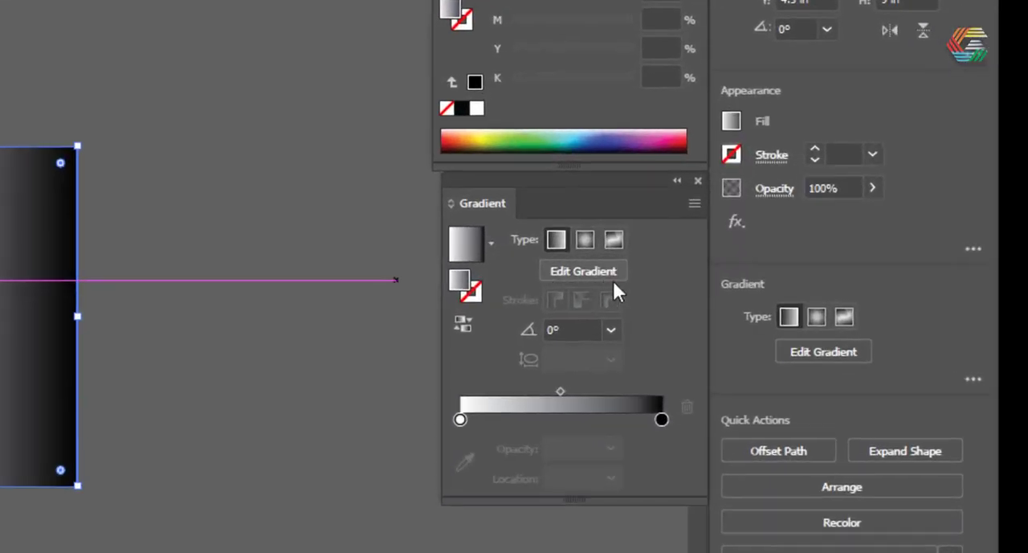
click(584, 239)
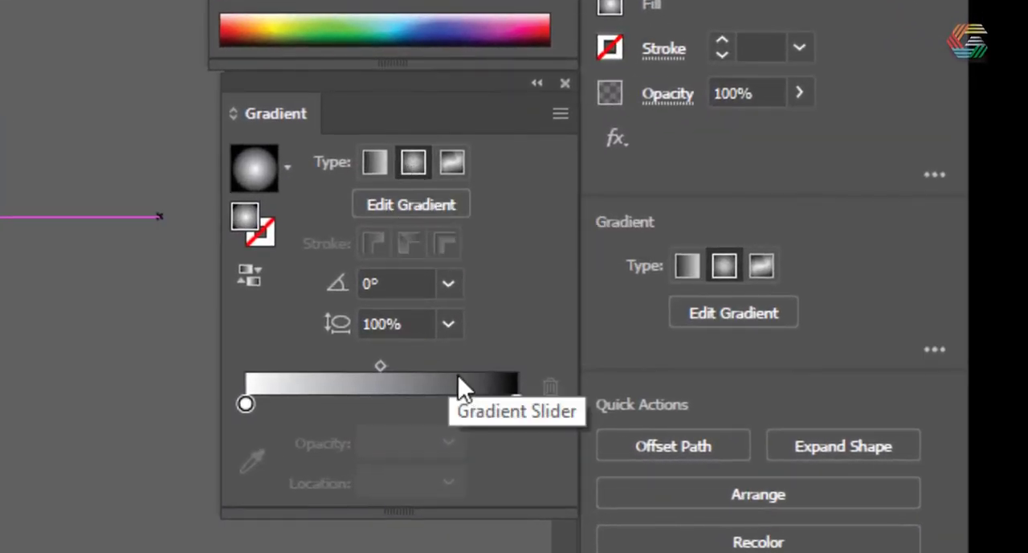
Set the radial gradient's inner stop to 72% black and its outer stop to 85% black
click(245, 404)
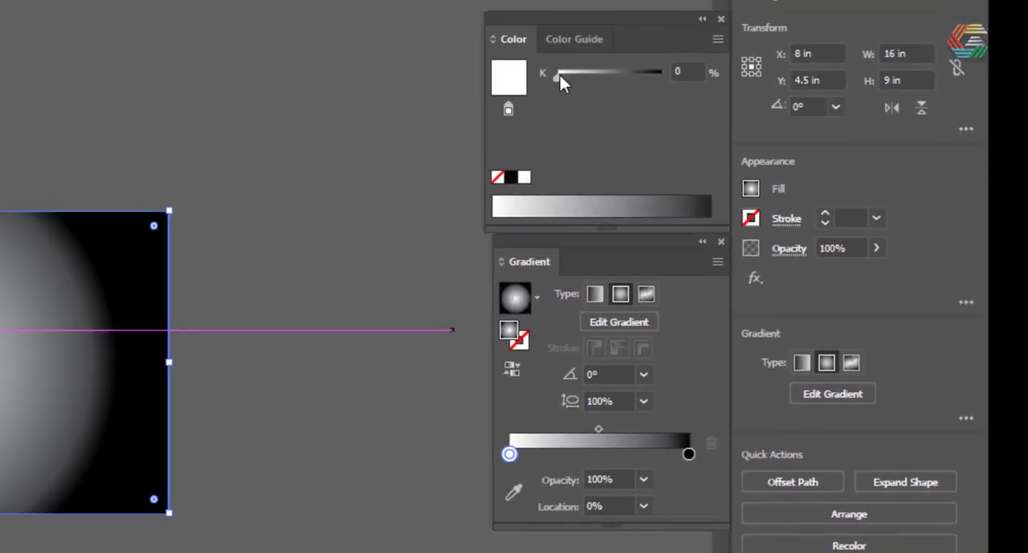
drag(560, 75, 635, 85)
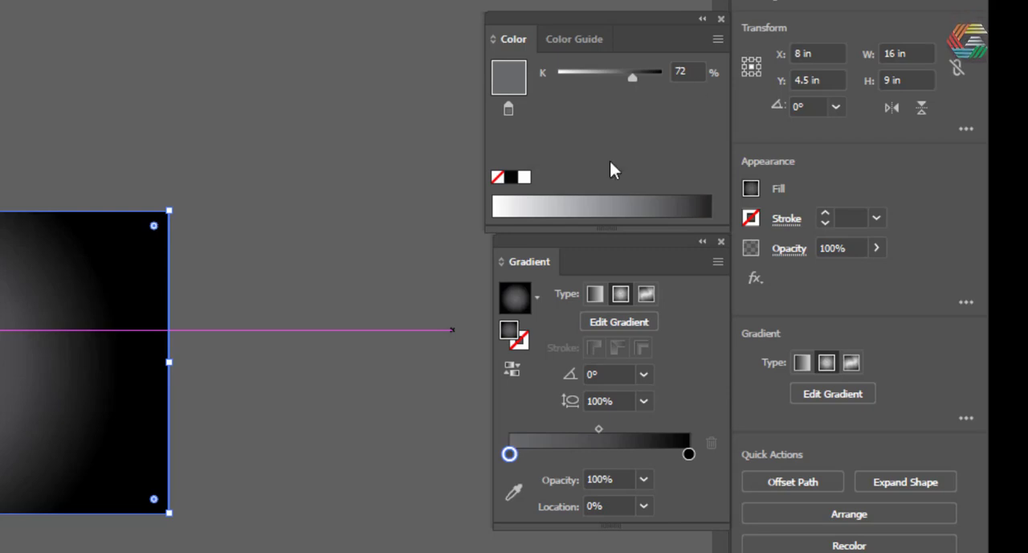
click(689, 454)
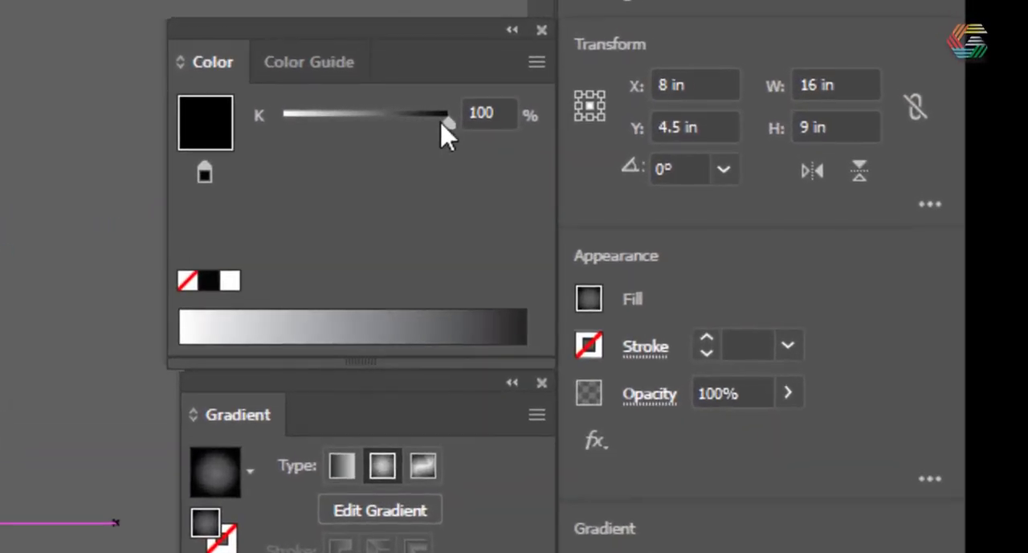
drag(448, 122, 418, 122)
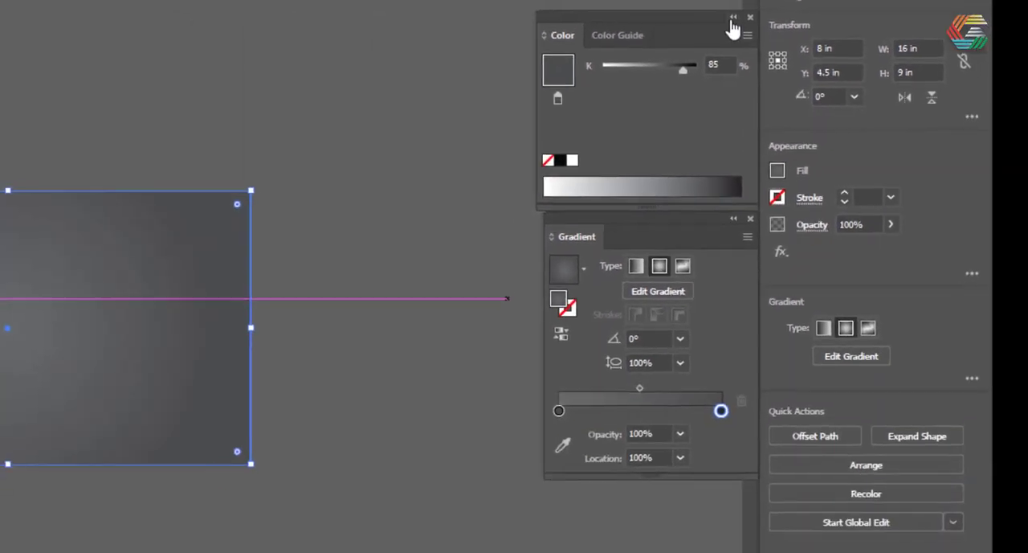
Collapse the color settings and send the gradient rectangle behind the logo
click(512, 30)
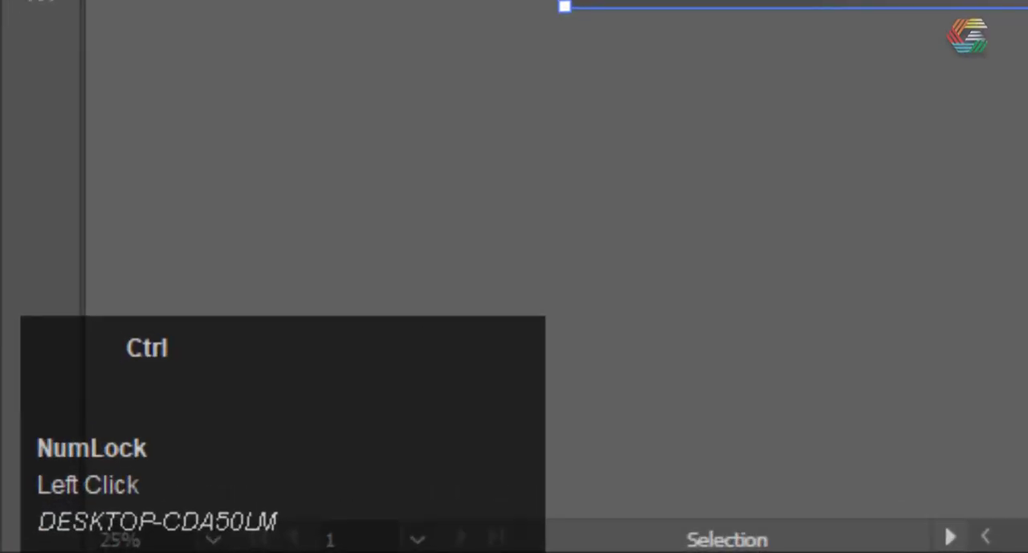
key(ctrl+[)
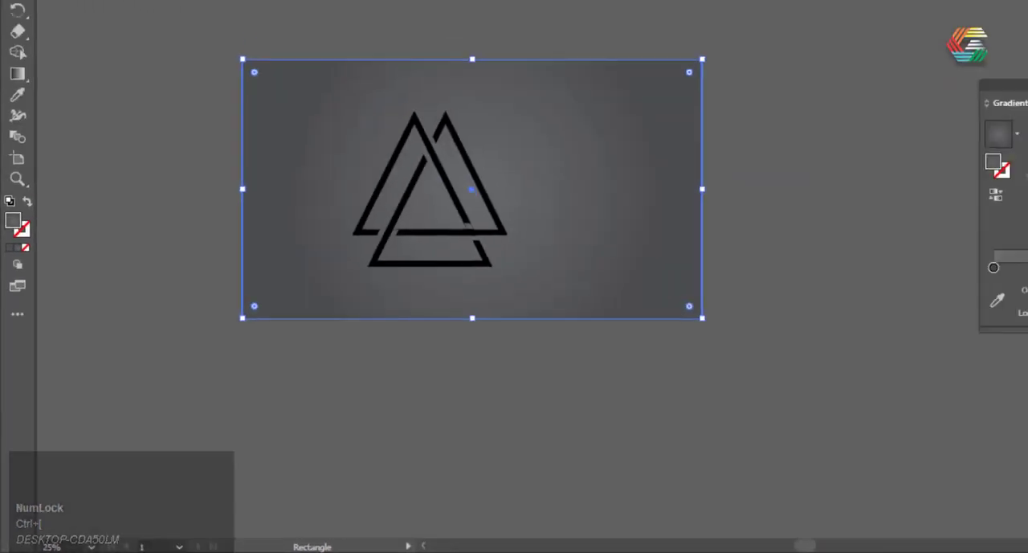
Move the logo toward the middle of the background and scale it proportionally to about 7.12 in wide
click(13, 48)
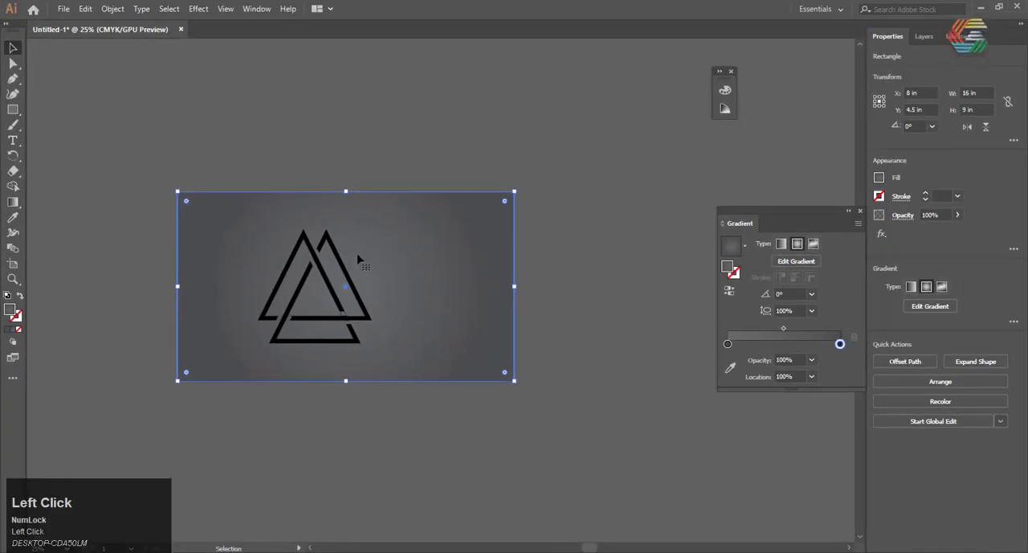
drag(351, 266, 351, 268)
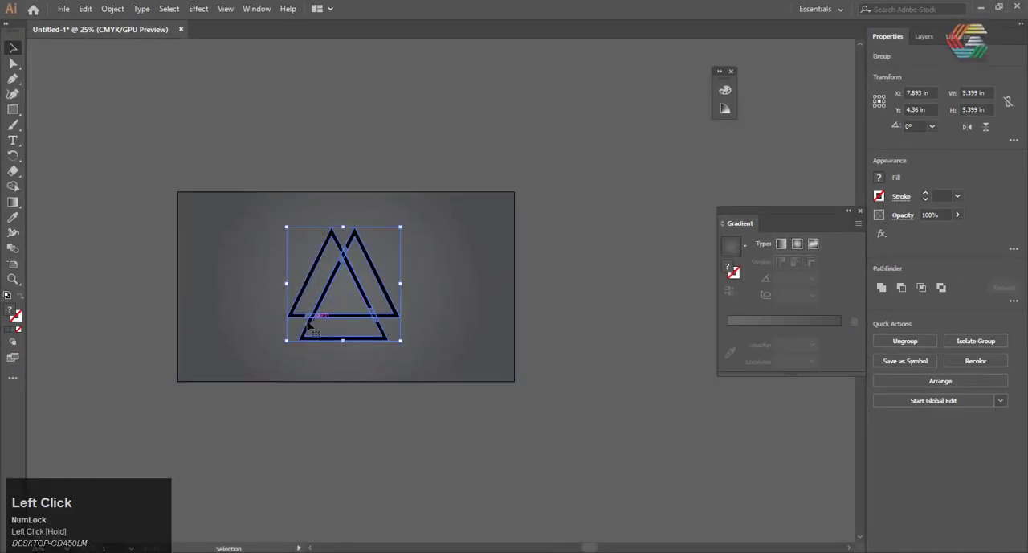
drag(286, 342, 258, 358)
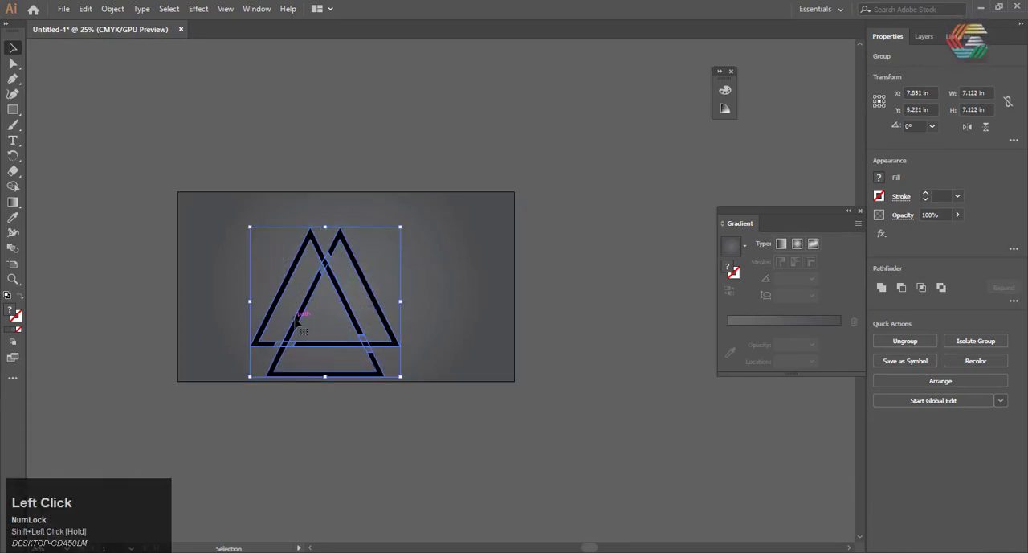